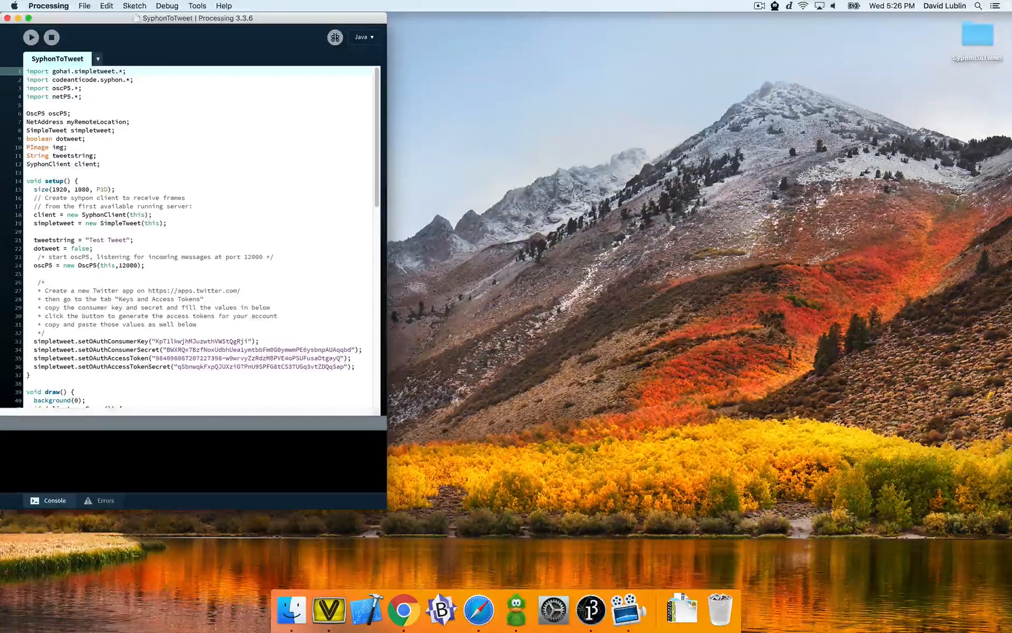
# - Examine the SyphonToTweet sketch's setup code, including the Twitter app instructions, Syphon client line and tweet string
pyautogui.press('super+w')
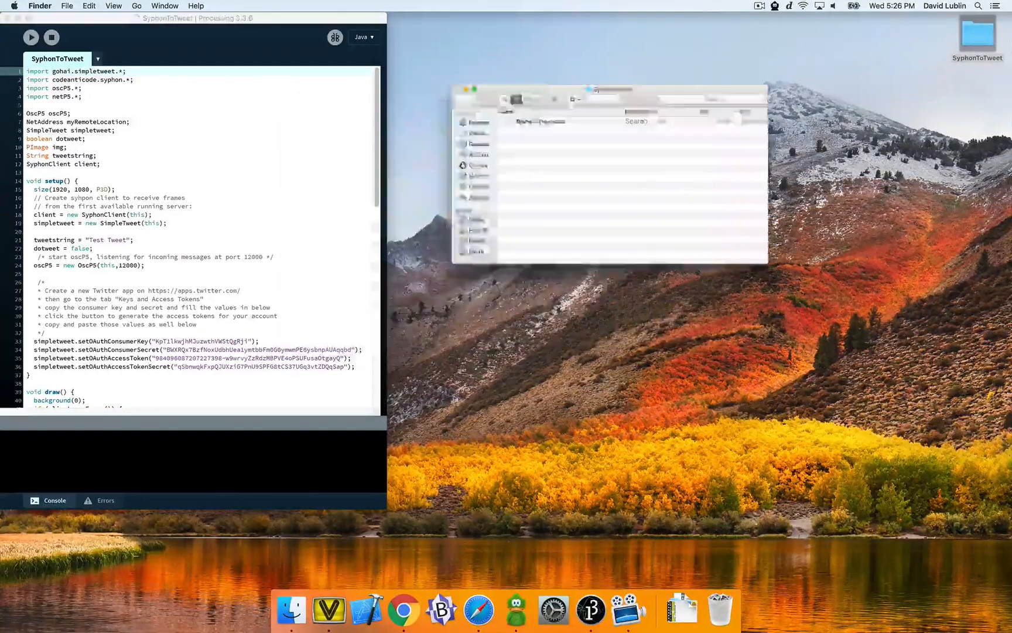
pyautogui.click(223, 332)
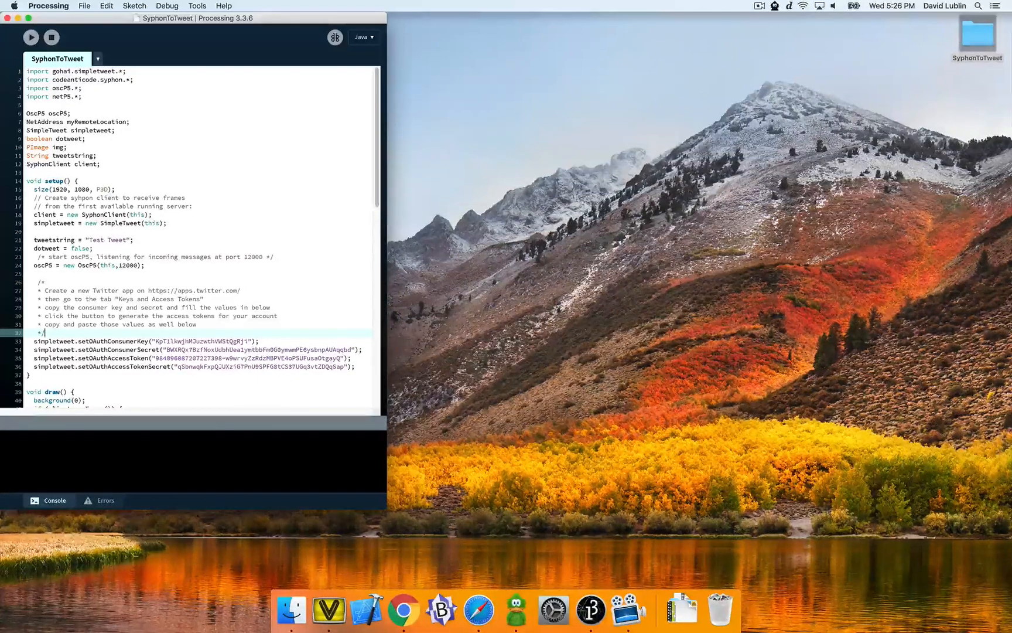
pyautogui.moveTo(148, 290); pyautogui.dragTo(240, 291)
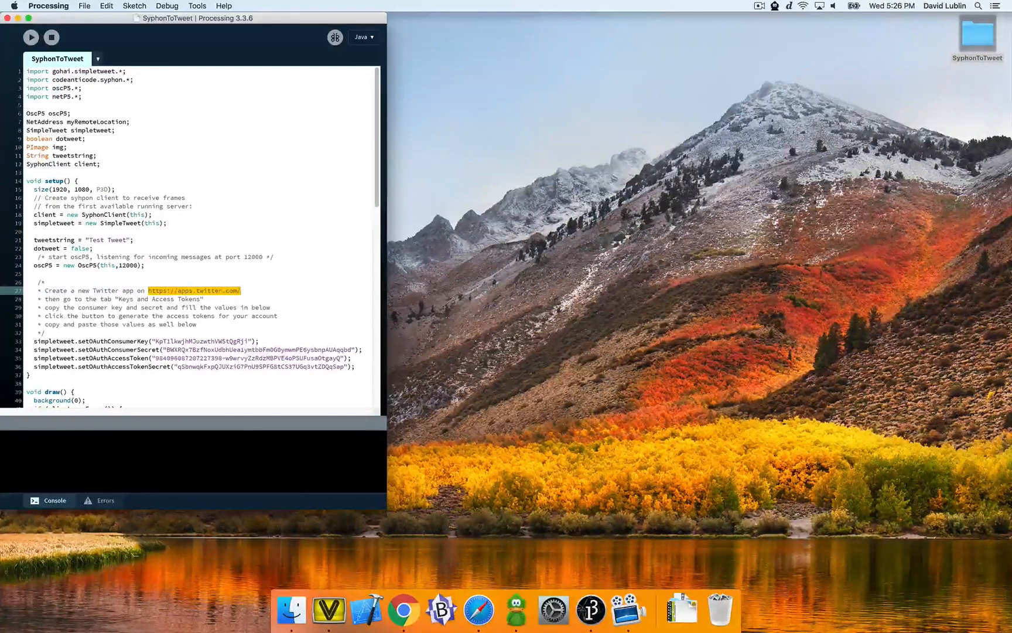
pyautogui.click(242, 282)
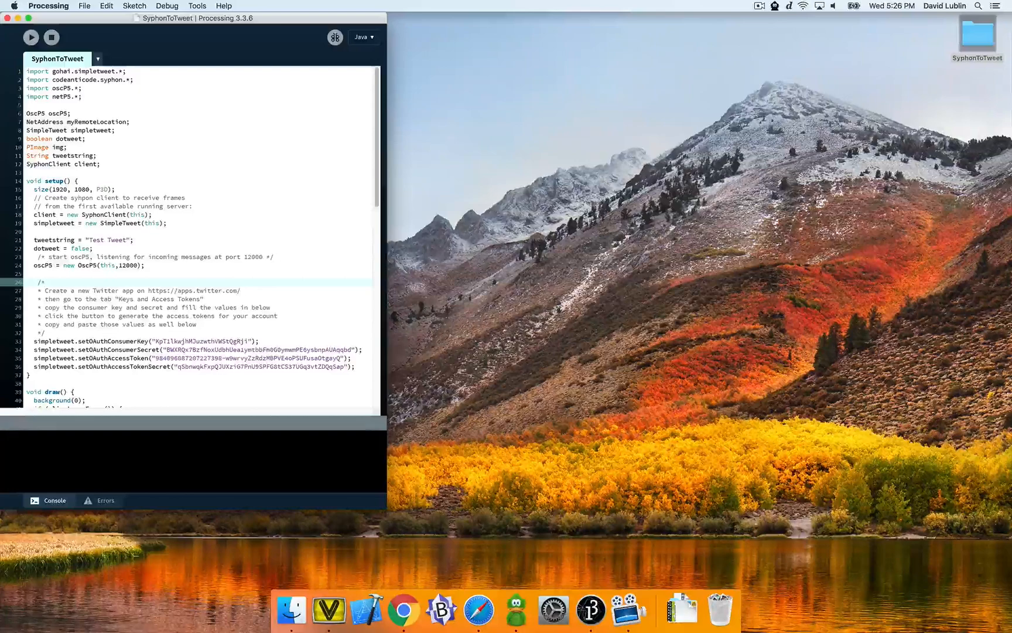
pyautogui.moveTo(34, 189); pyautogui.dragTo(33, 215)
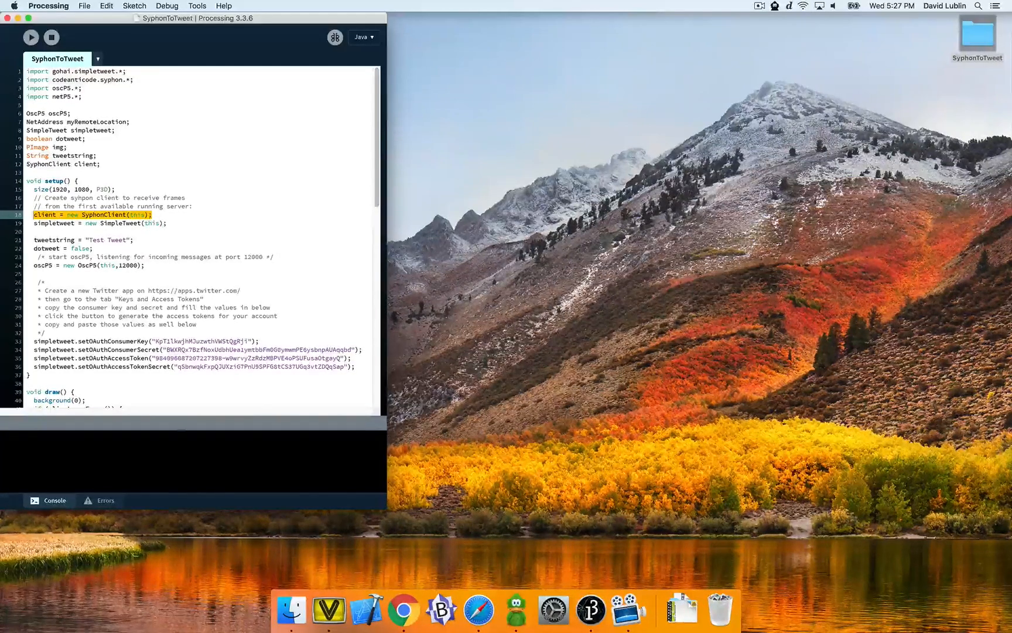
pyautogui.click(34, 231)
pyautogui.moveTo(134, 240); pyautogui.dragTo(33, 240)
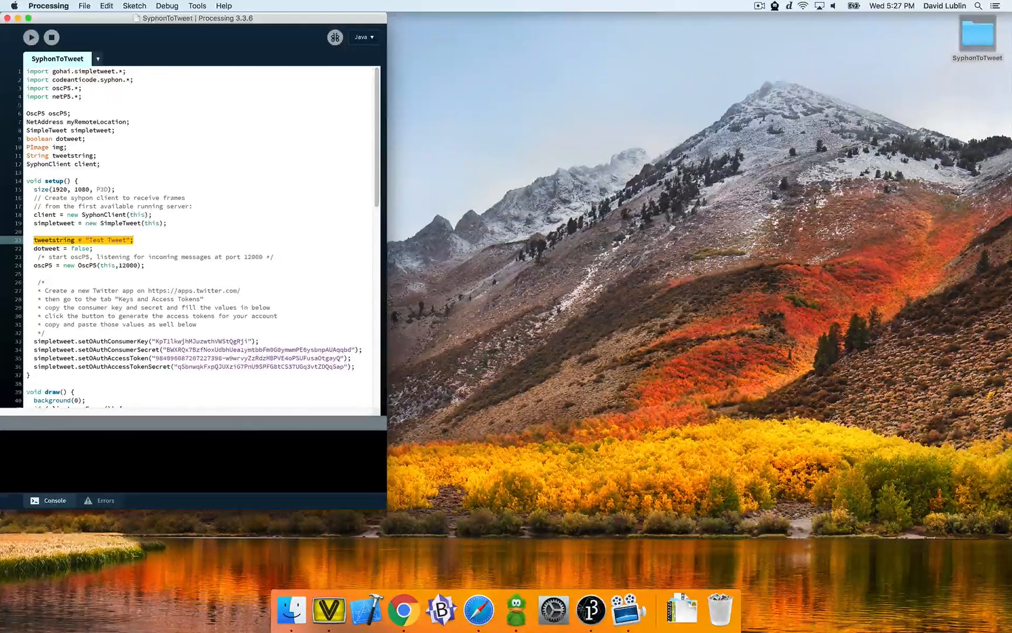
pyautogui.click(134, 240)
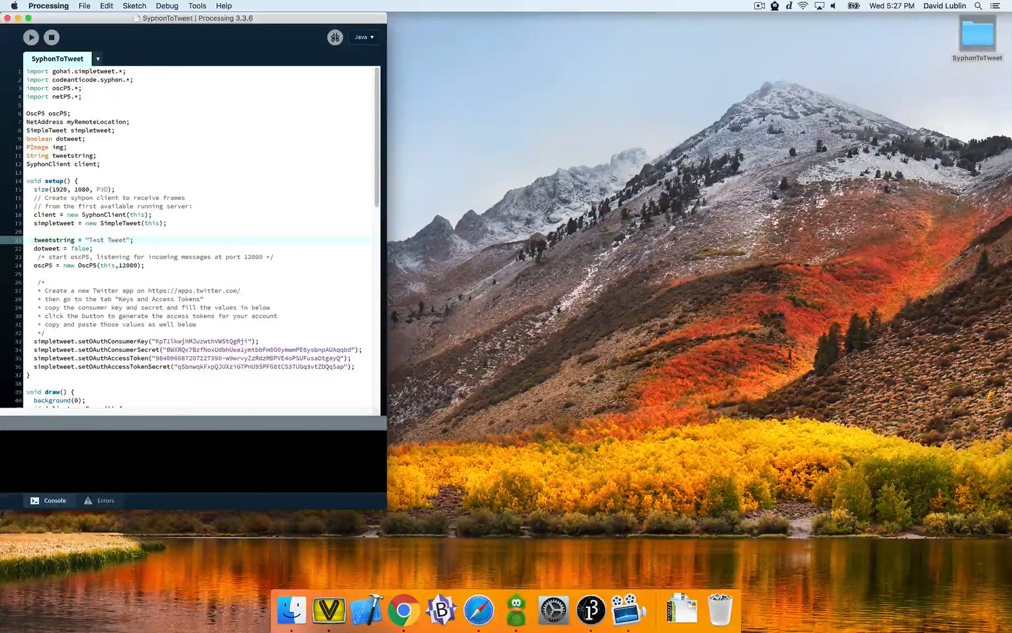
# - Open the library Contribution Manager to view available libraries, then close it
pyautogui.click(134, 6)
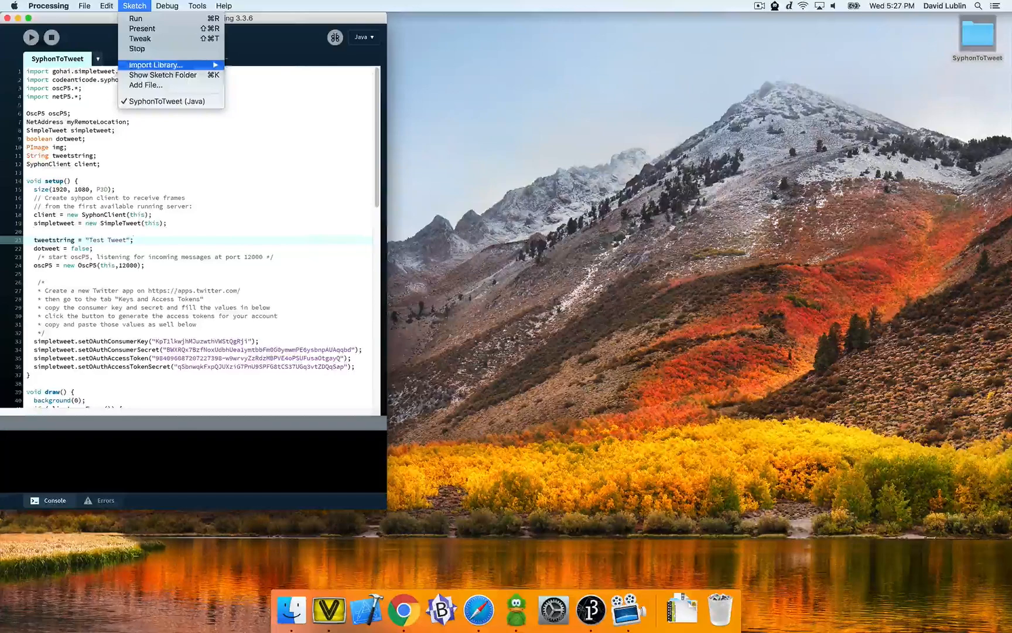
pyautogui.moveTo(176, 65)
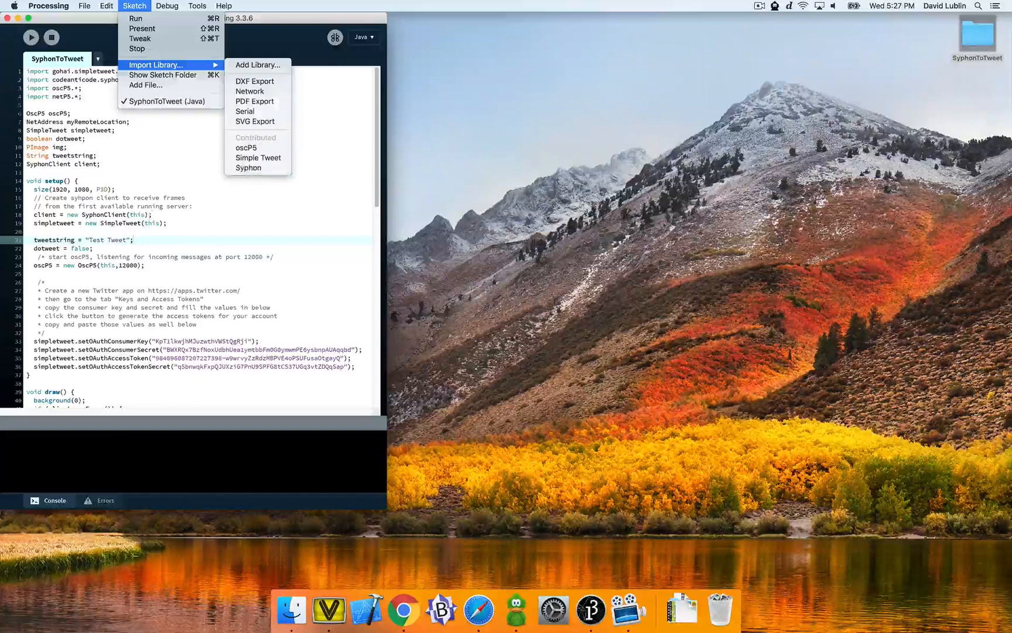
pyautogui.click(258, 64)
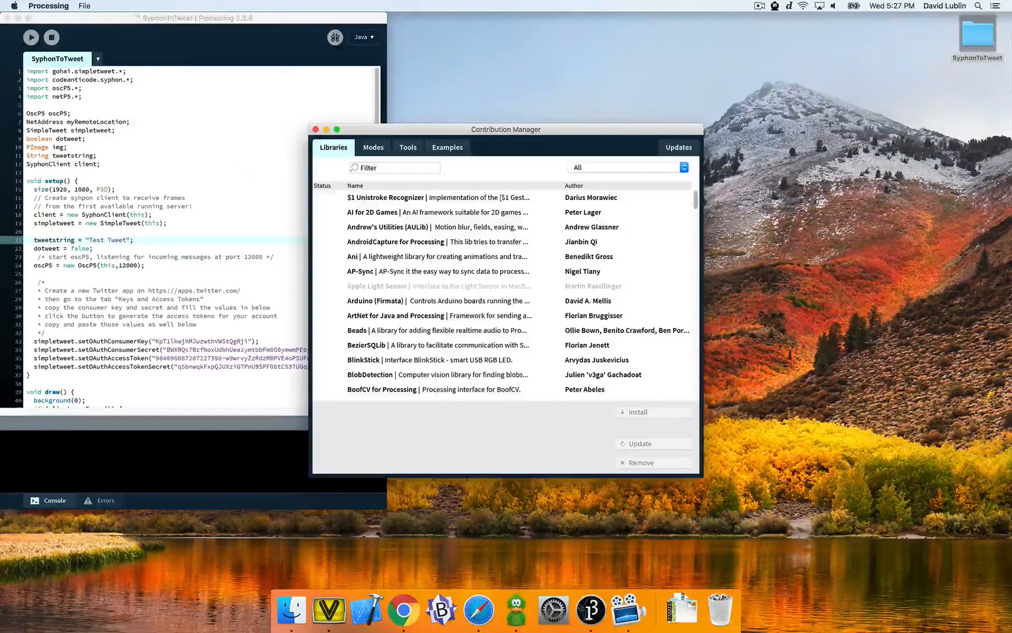
pyautogui.click(315, 129)
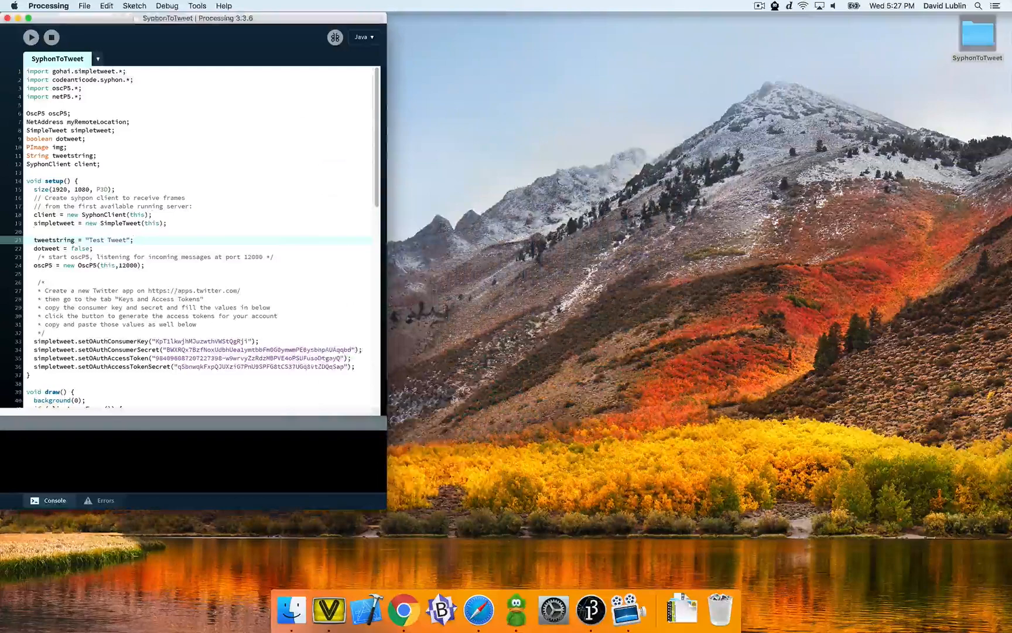
pyautogui.click(316, 130)
# - Run the SyphonToTweet sketch and reload the Twitter feed in Safari
pyautogui.click(31, 37)
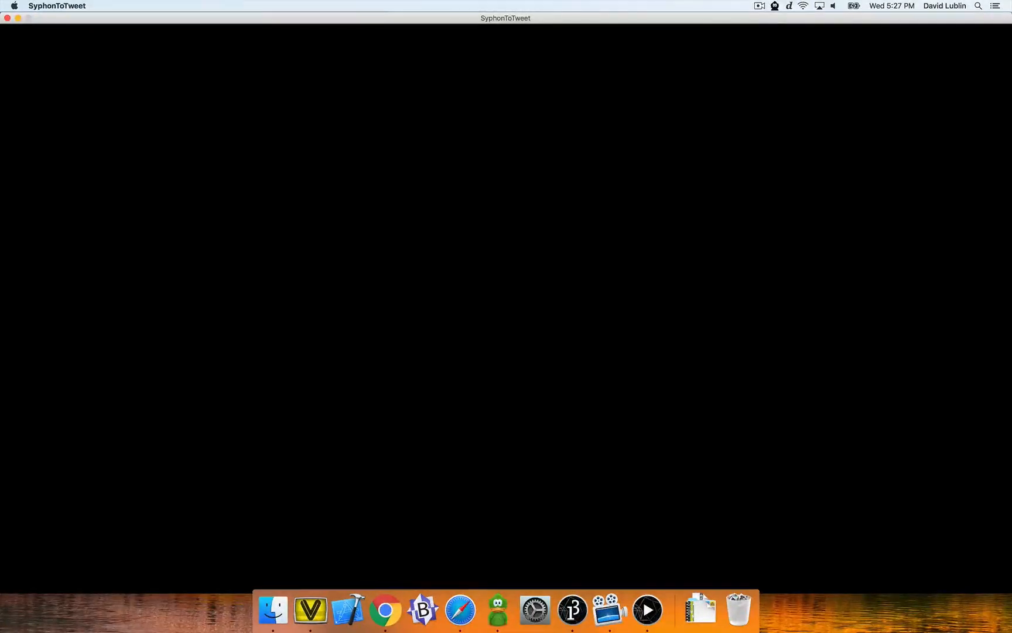
pyautogui.click(460, 609)
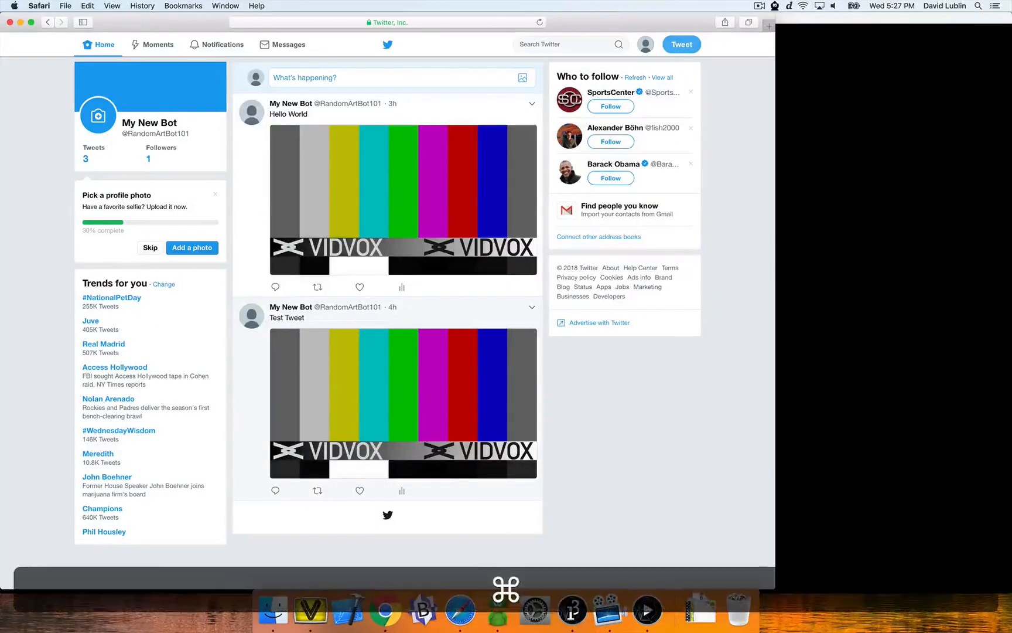
pyautogui.press('super+r')
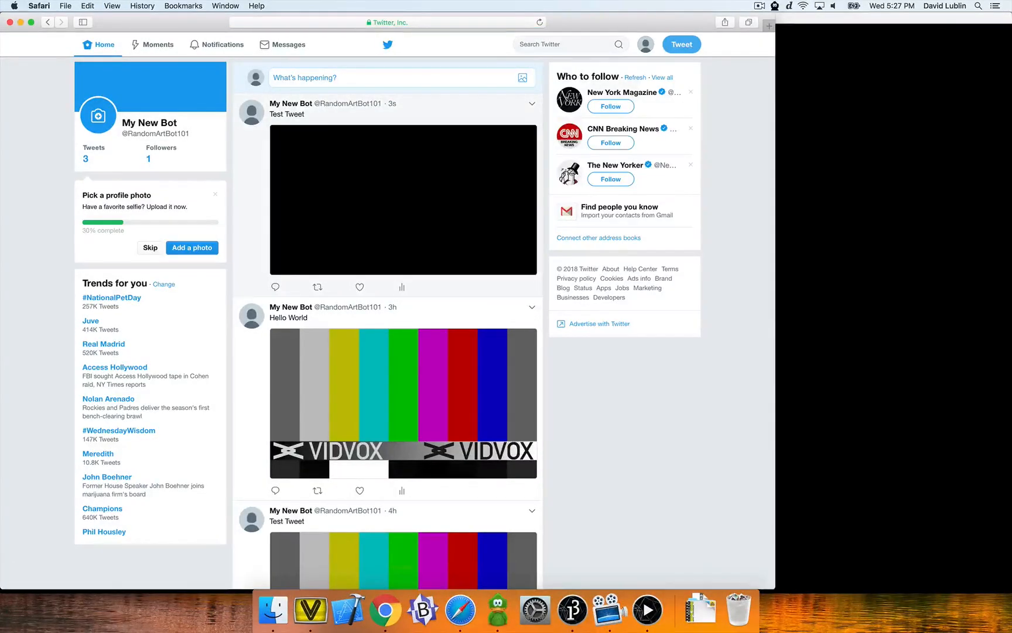
# - Delete the newest Test Tweet from the bot's feed
pyautogui.click(532, 103)
pyautogui.click(562, 188)
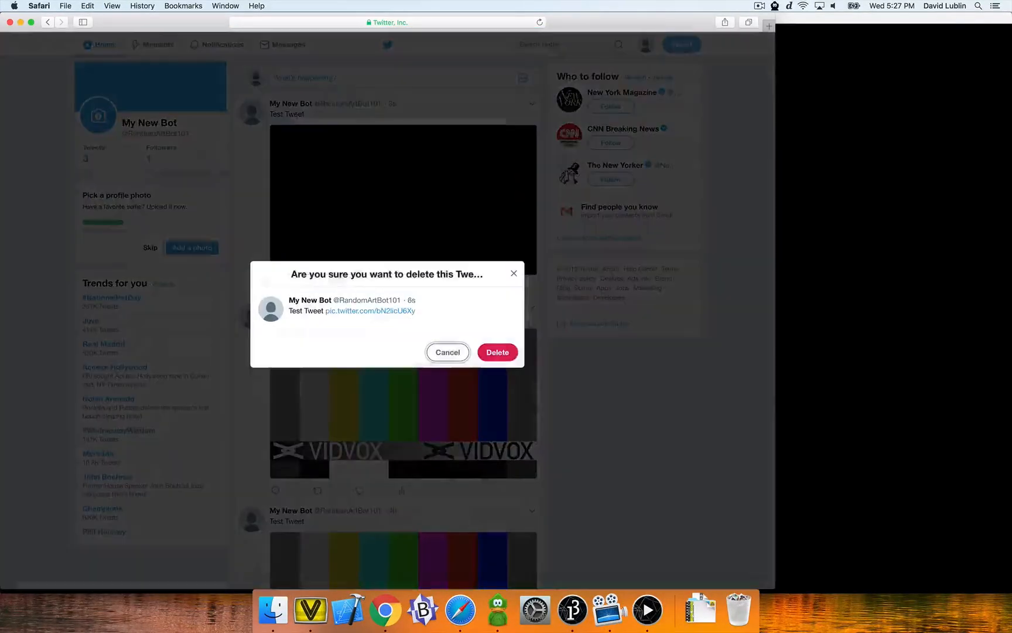
pyautogui.click(497, 352)
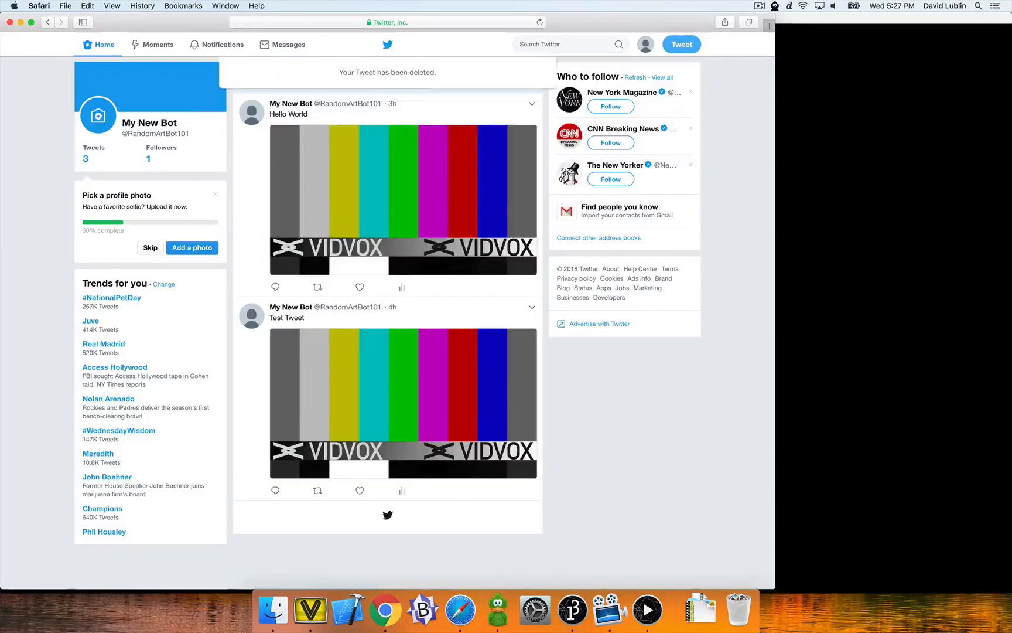
# - Open VDMX5 and start a new project
pyautogui.click(310, 609)
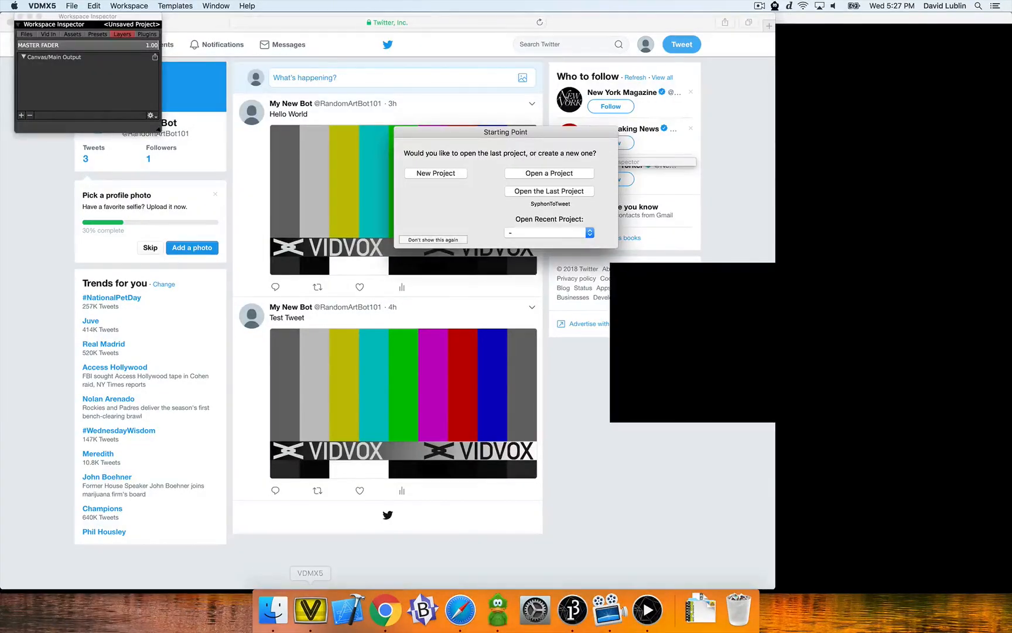
pyautogui.click(436, 173)
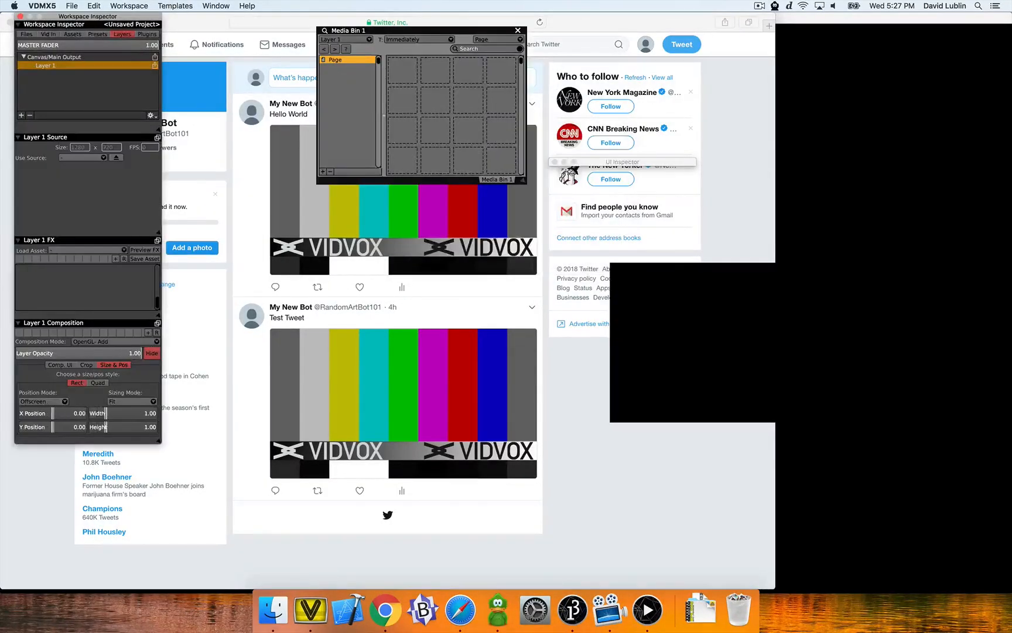
# - Set Layer 1's source to the Color Bars.qtz Quartz Composer source
pyautogui.click(82, 157)
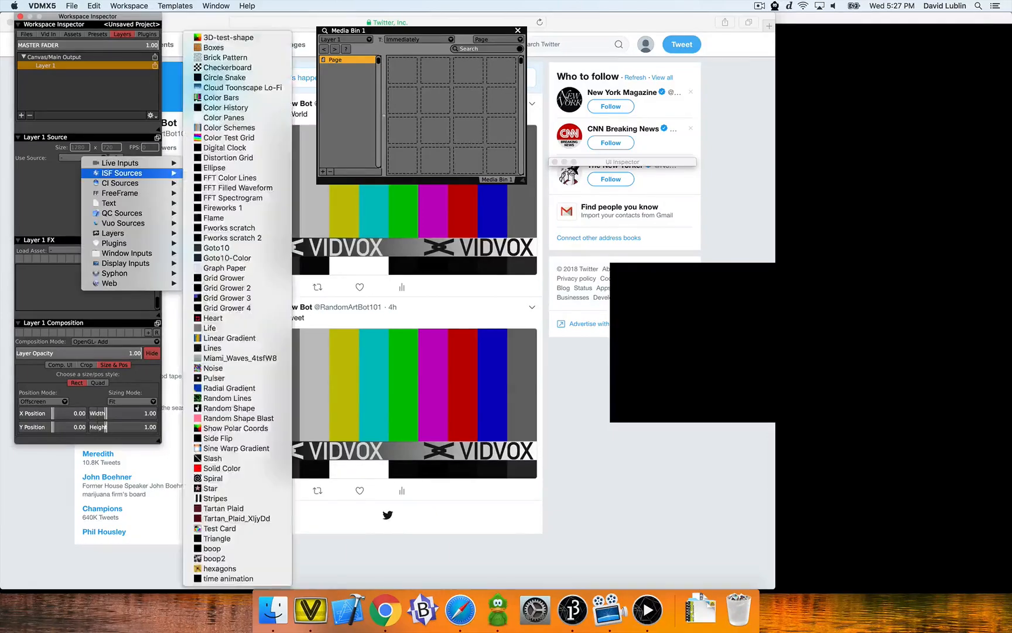
pyautogui.moveTo(134, 213)
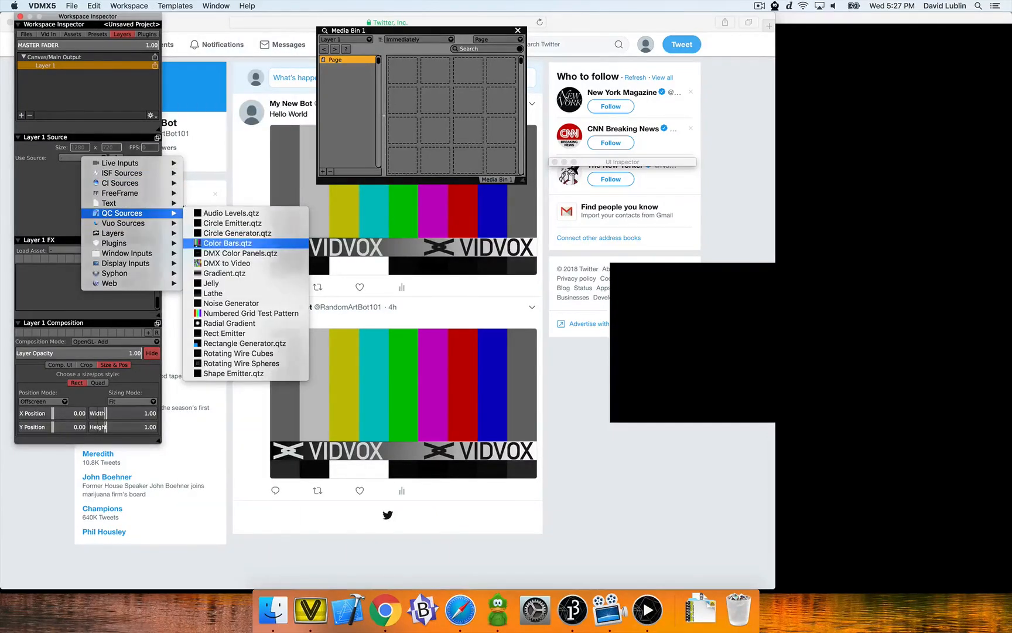
pyautogui.click(227, 243)
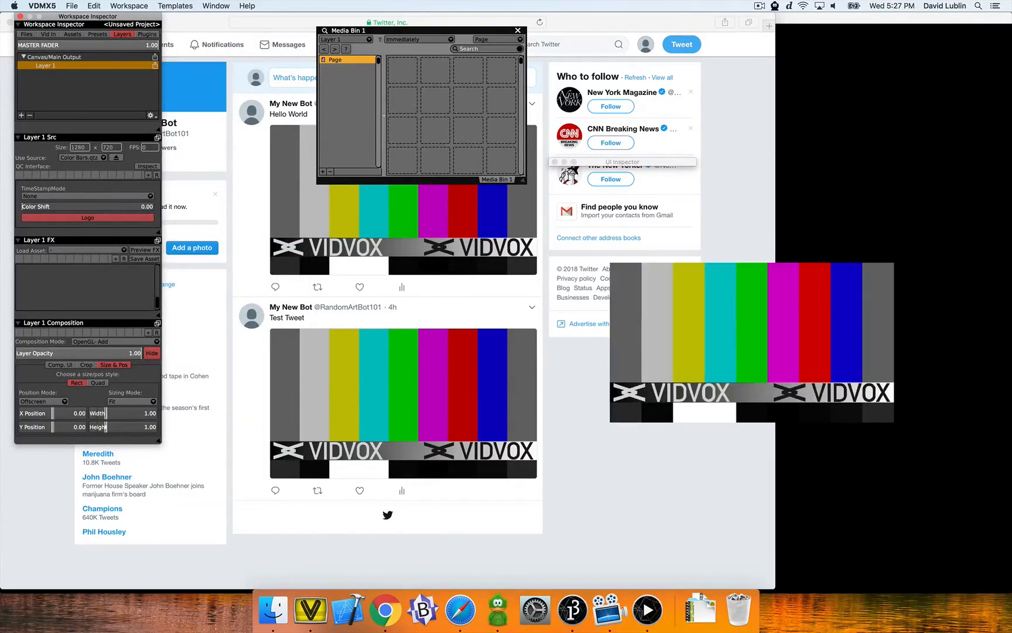
# - Add a Syphon Output plugin and enable publishing of the Main Output
pyautogui.click(147, 34)
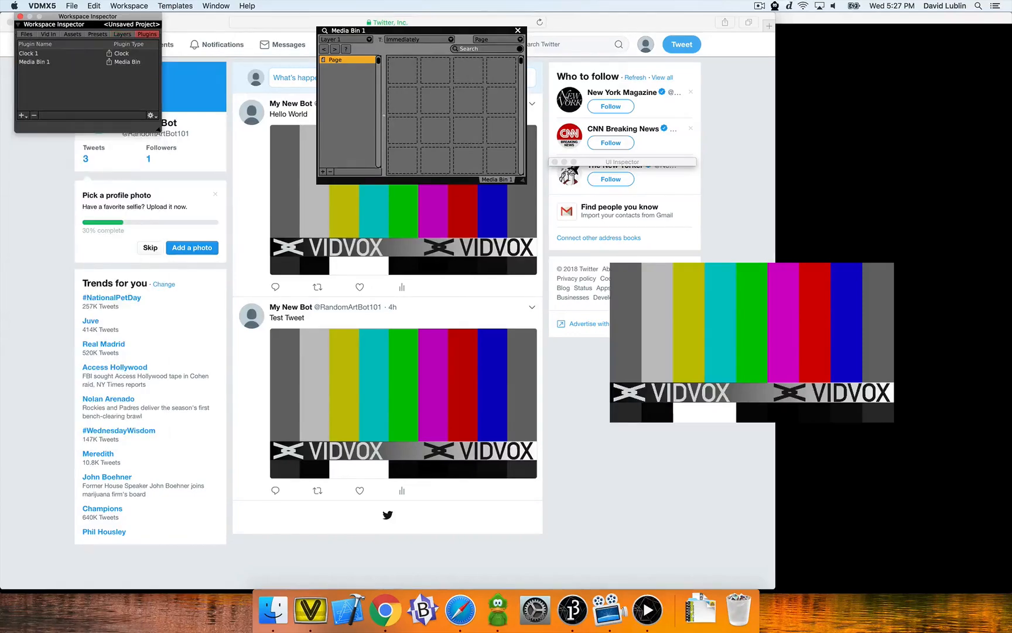
pyautogui.click(22, 116)
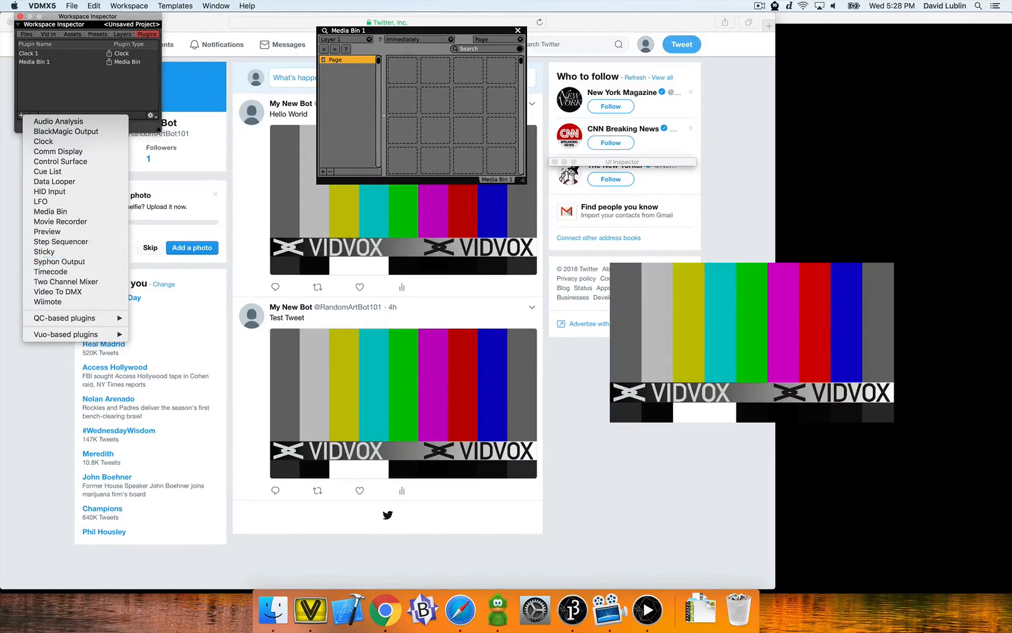
pyautogui.click(58, 261)
pyautogui.moveTo(375, 68); pyautogui.dragTo(658, 69)
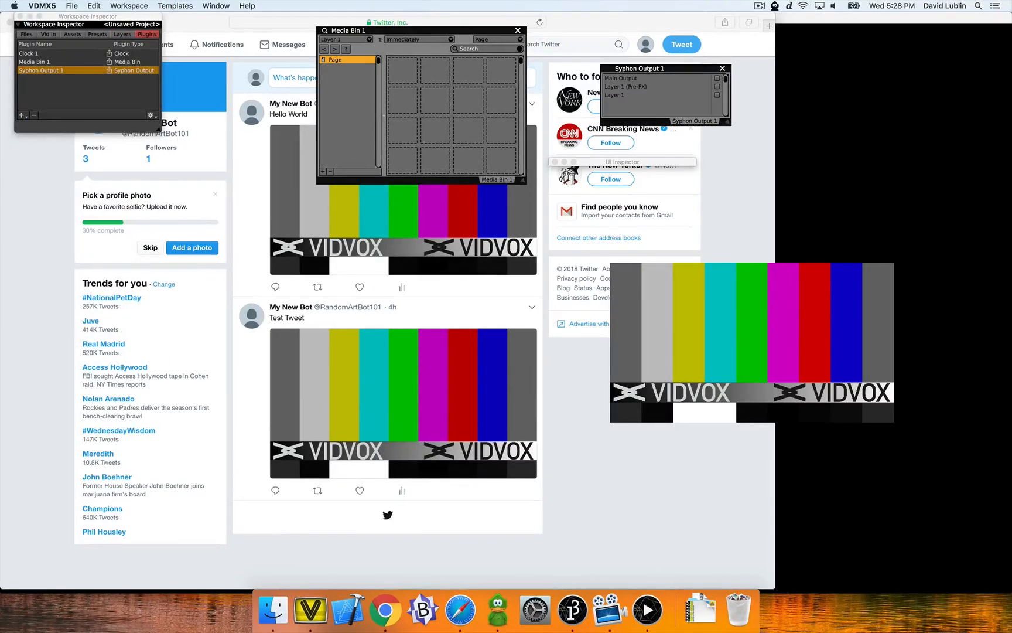
pyautogui.click(717, 78)
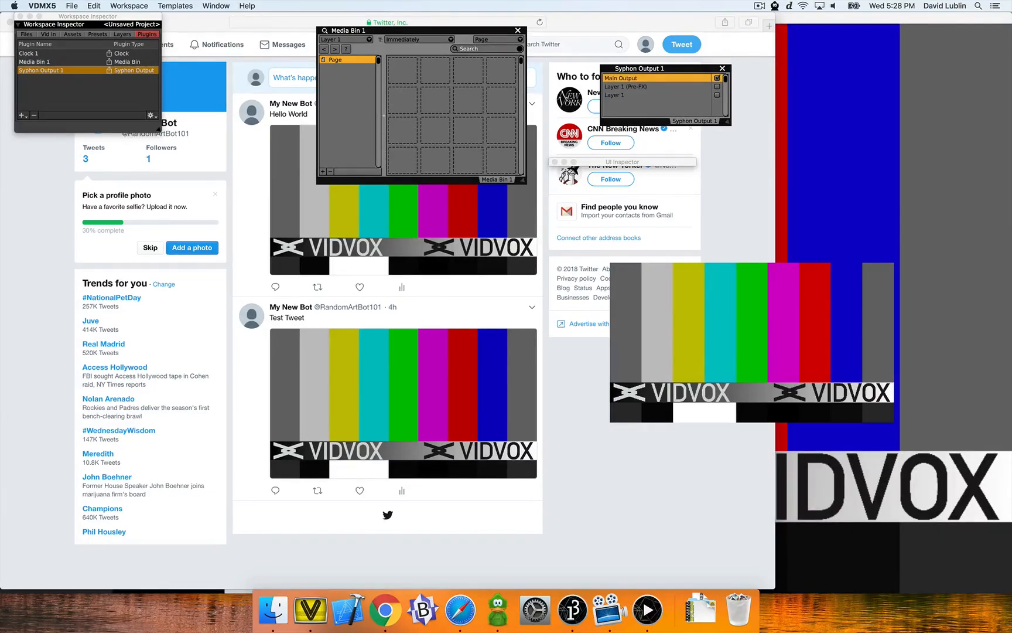
# - Add a Control Surface plugin to the workspace
pyautogui.moveTo(410, 30); pyautogui.dragTo(285, 16)
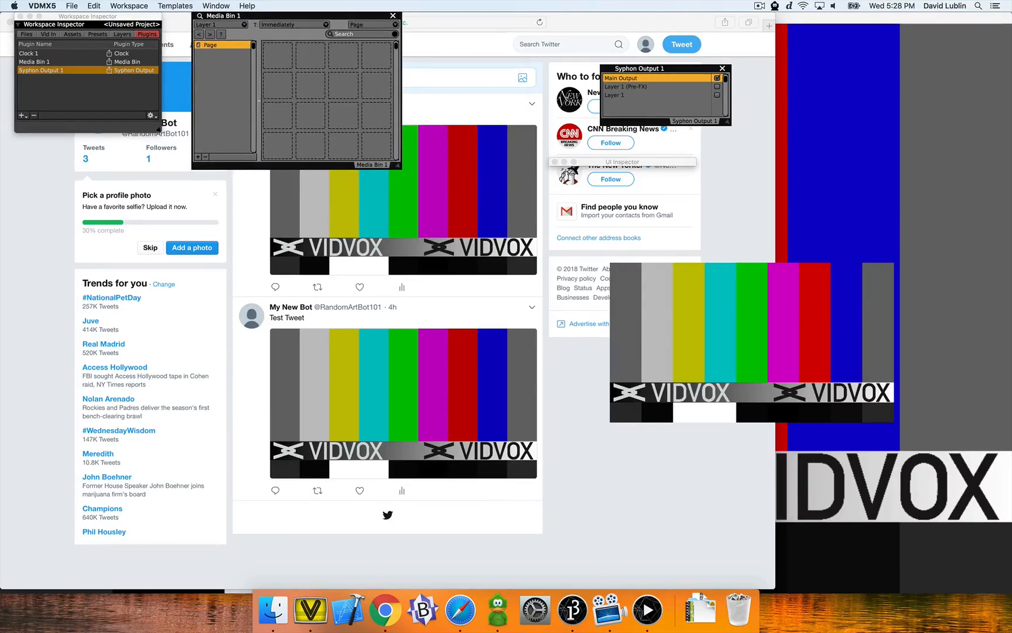
pyautogui.click(23, 115)
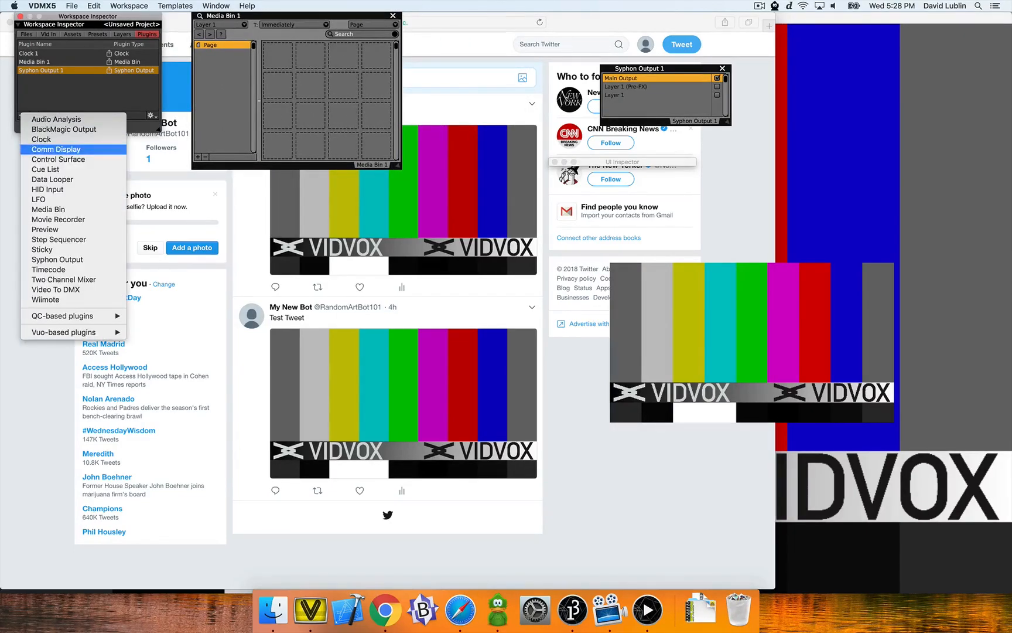
pyautogui.click(57, 160)
pyautogui.moveTo(352, 68); pyautogui.dragTo(437, 16)
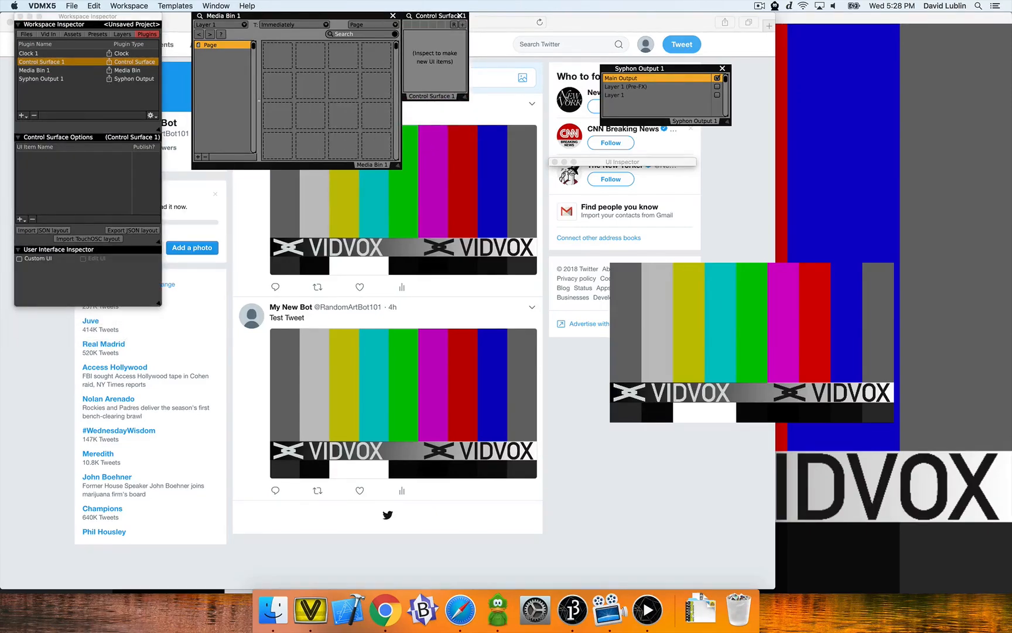
# - Add a Button and a Text Field element to the control surface
pyautogui.click(20, 219)
pyautogui.click(41, 222)
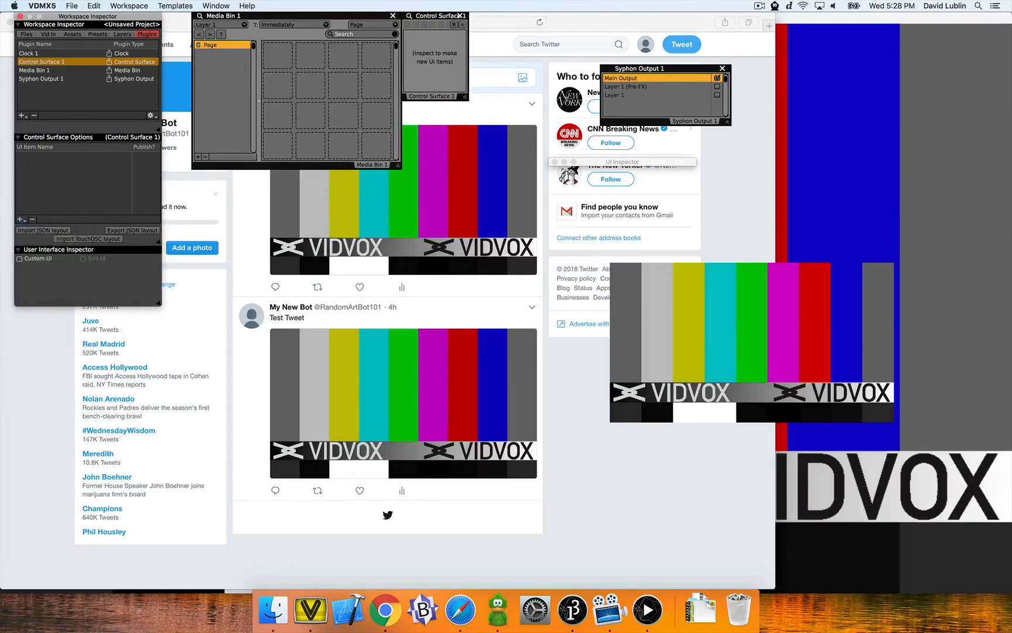
pyautogui.click(21, 219)
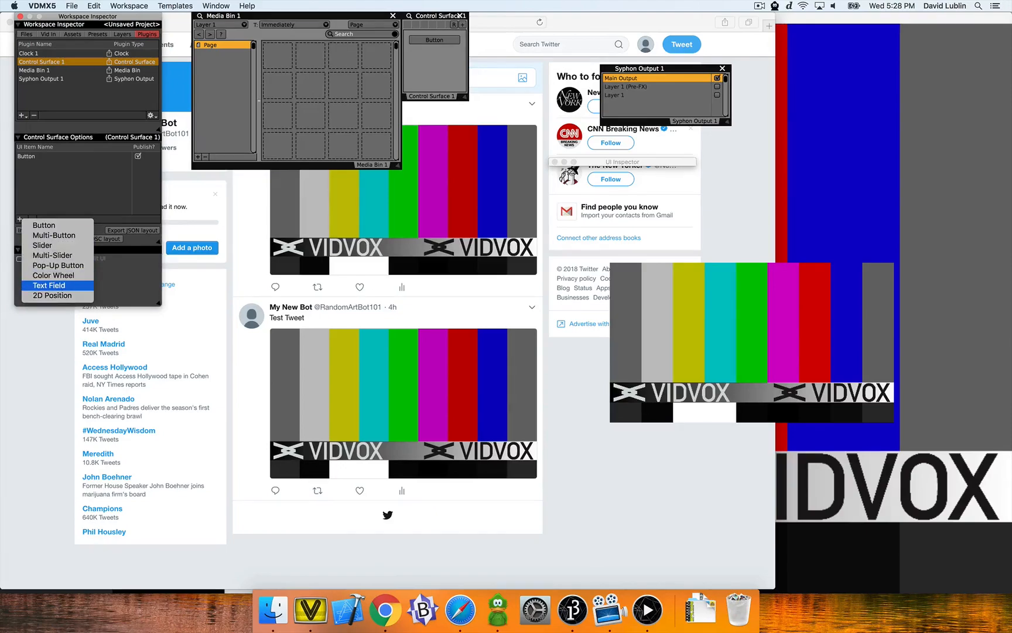
pyautogui.click(49, 286)
# - Rename the control surface button to Tweet Now
pyautogui.doubleClick(27, 156)
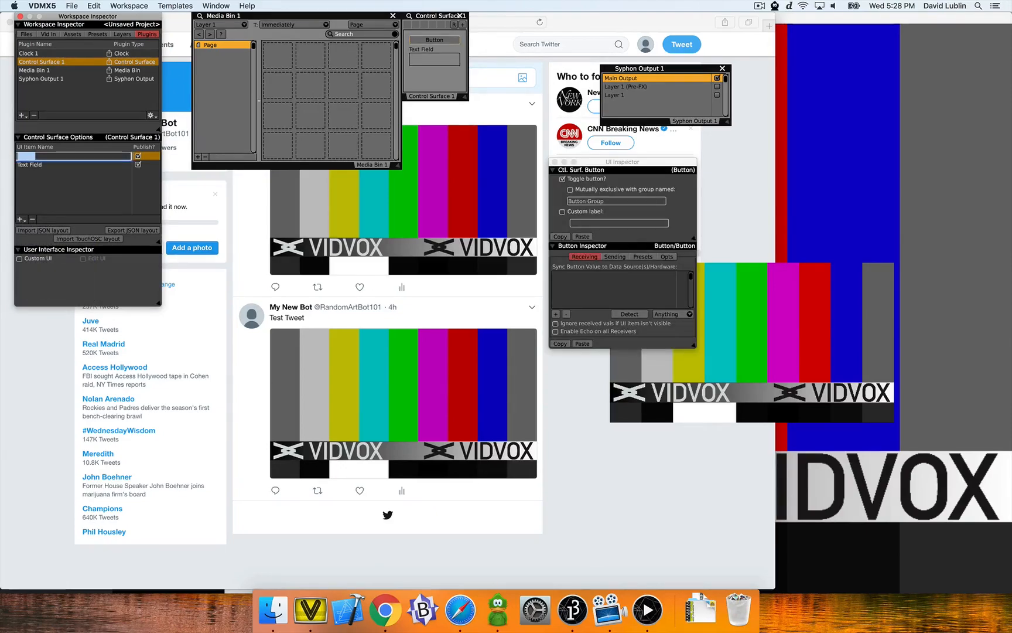
pyautogui.write('Tweet Now')
pyautogui.press('Return')
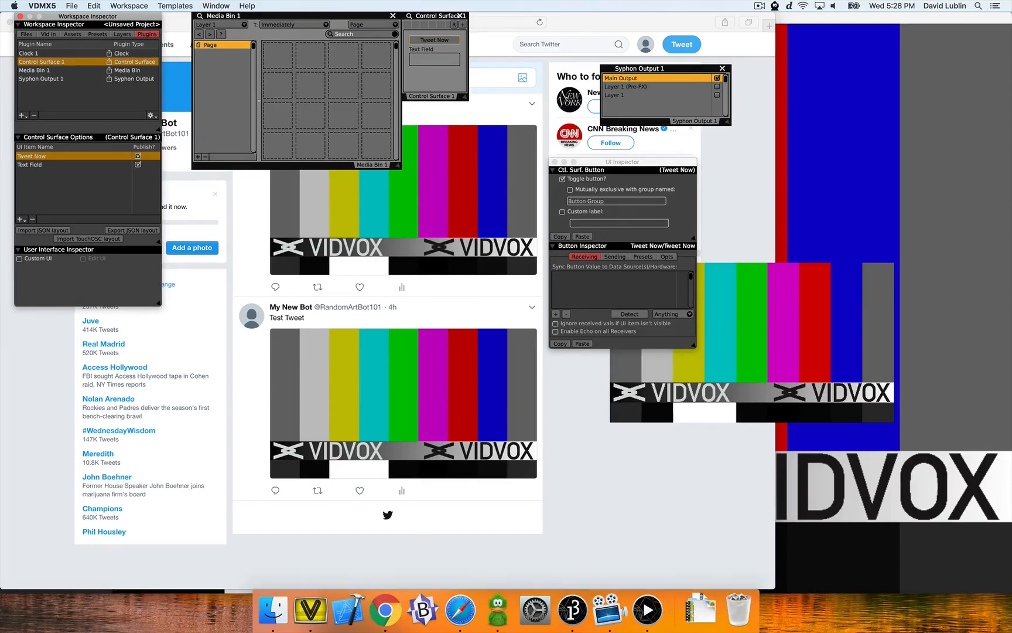
# - Enlarge the Control Surface window and rearrange the Syphon Output and UI Inspector windows
pyautogui.moveTo(466, 96); pyautogui.dragTo(516, 132)
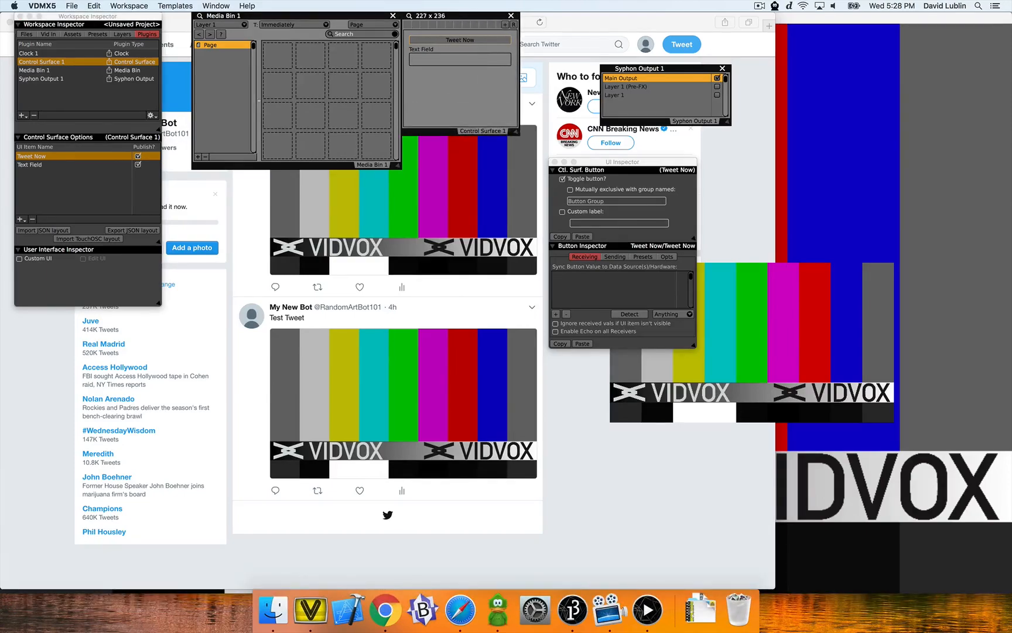
pyautogui.moveTo(638, 68); pyautogui.dragTo(200, 241)
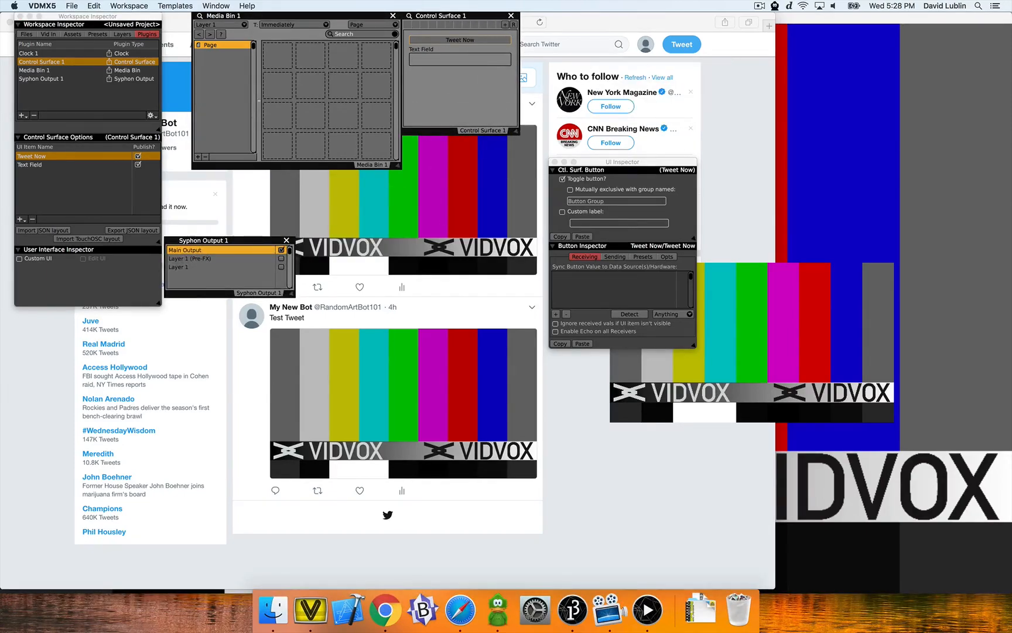
pyautogui.moveTo(622, 162); pyautogui.dragTo(601, 16)
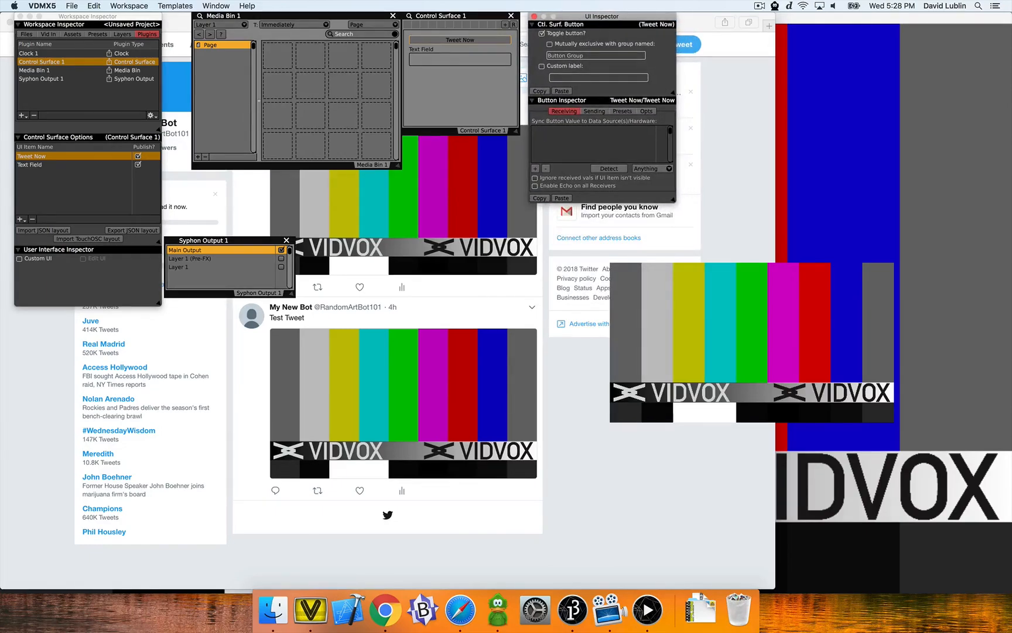
# - Turn off the Tweet Now button's toggle option and check the OSC output ports in the preferences
pyautogui.click(542, 33)
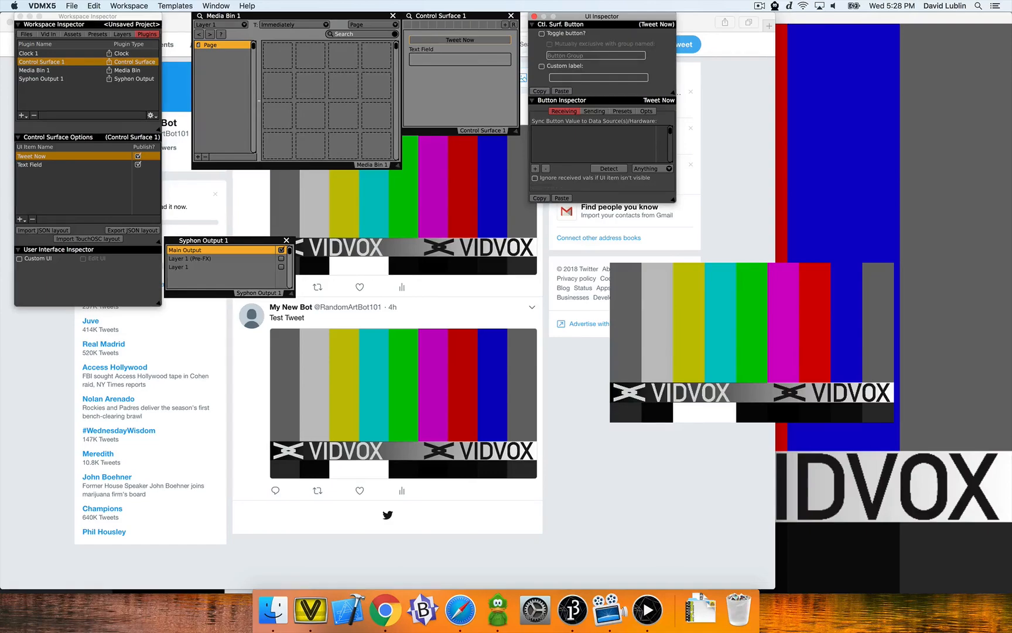
pyautogui.click(594, 111)
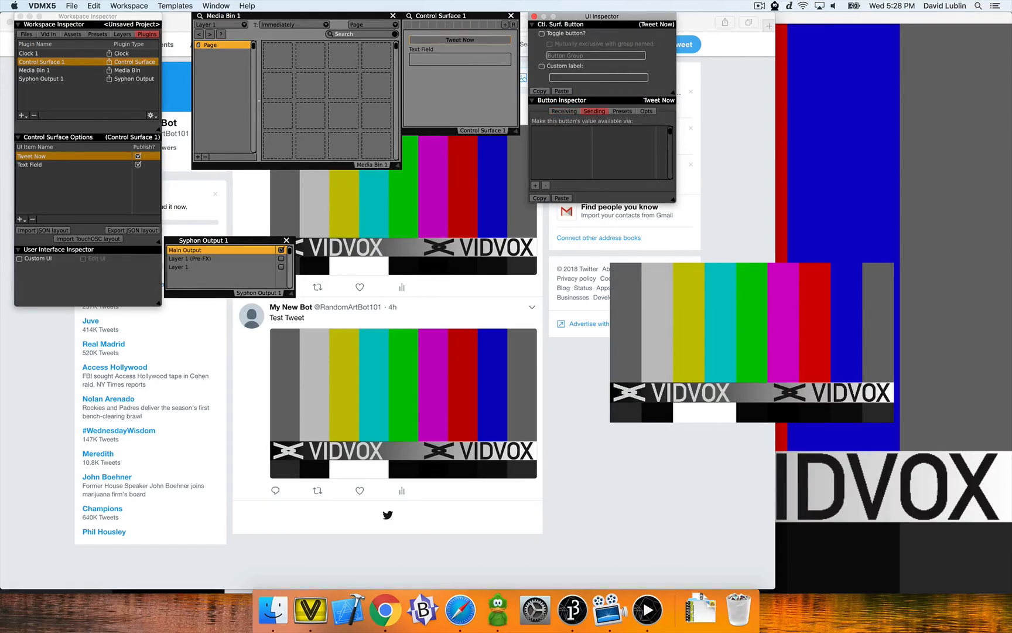
pyautogui.click(72, 6)
pyautogui.moveTo(42, 6)
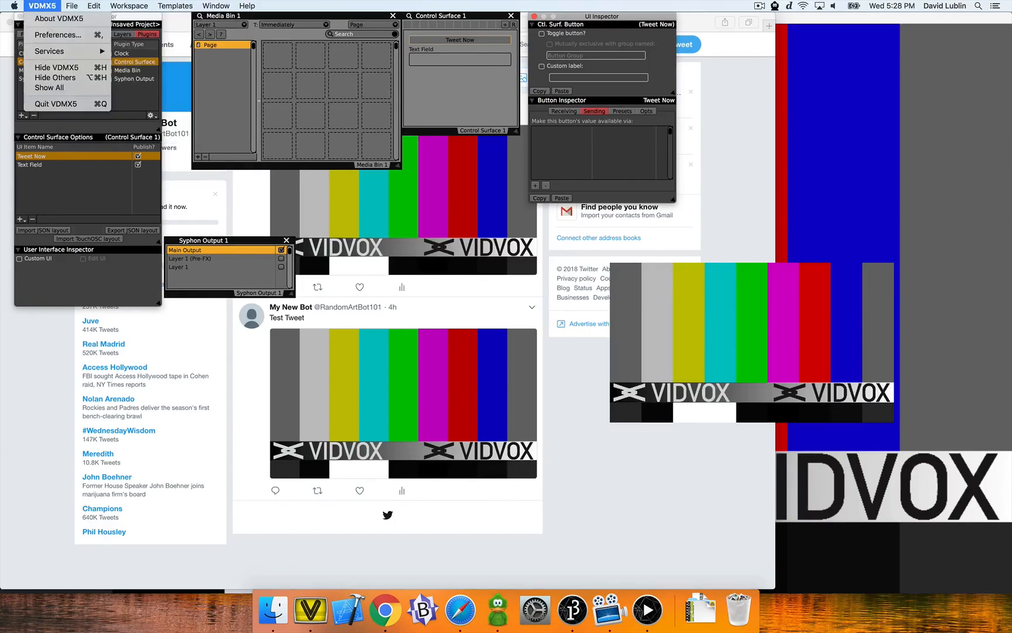
pyautogui.click(54, 35)
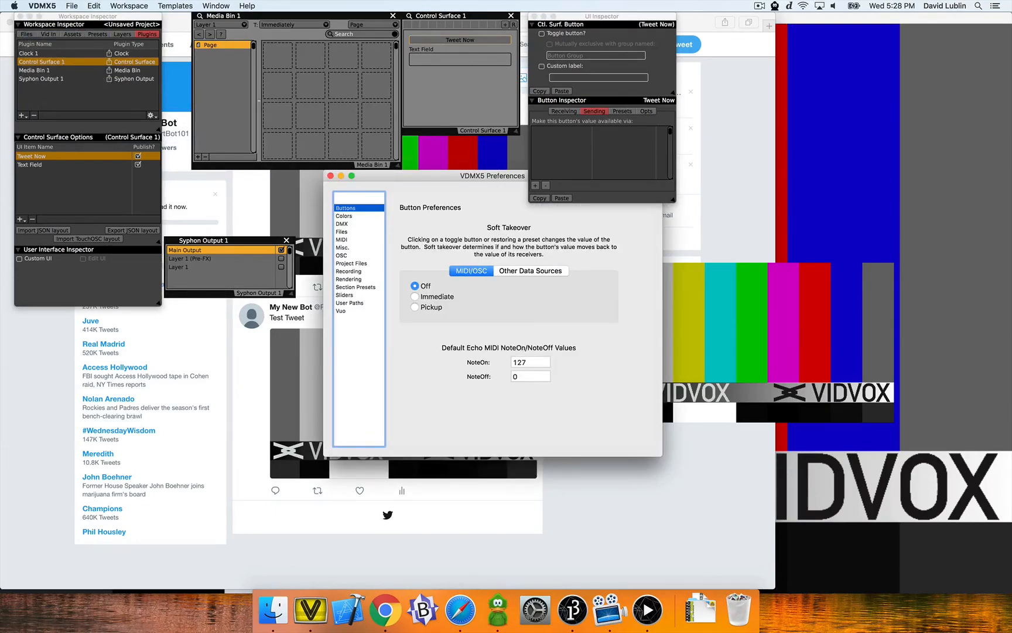
pyautogui.click(342, 256)
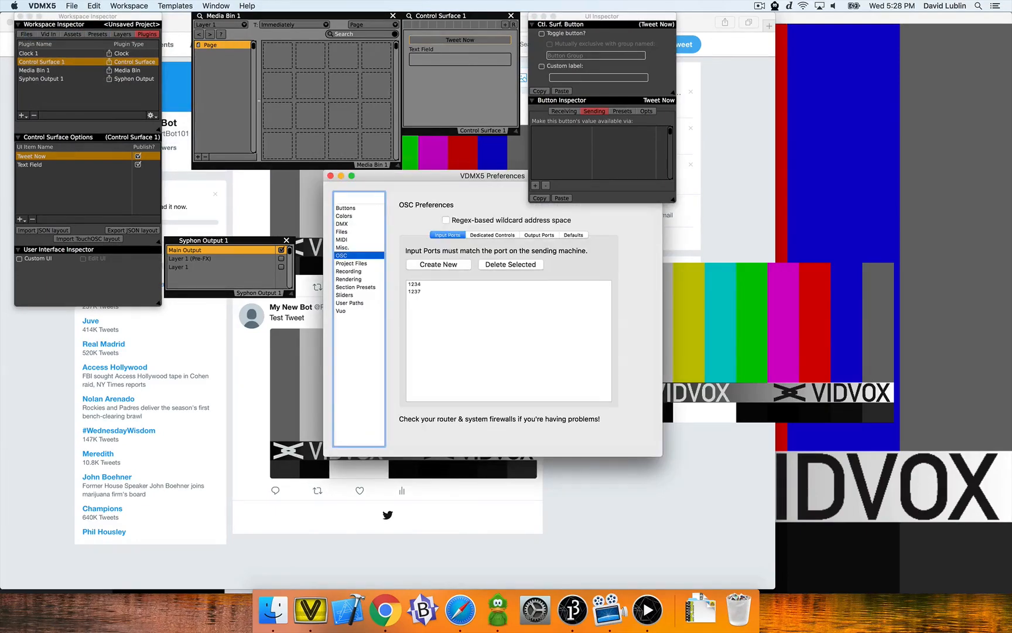
pyautogui.click(539, 235)
pyautogui.click(465, 292)
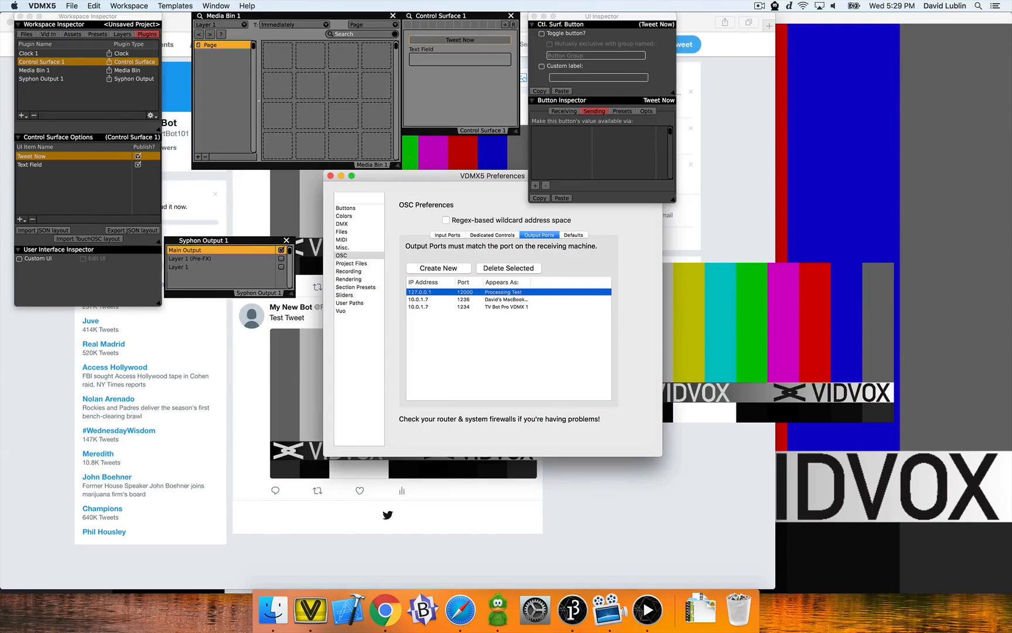
pyautogui.click(331, 176)
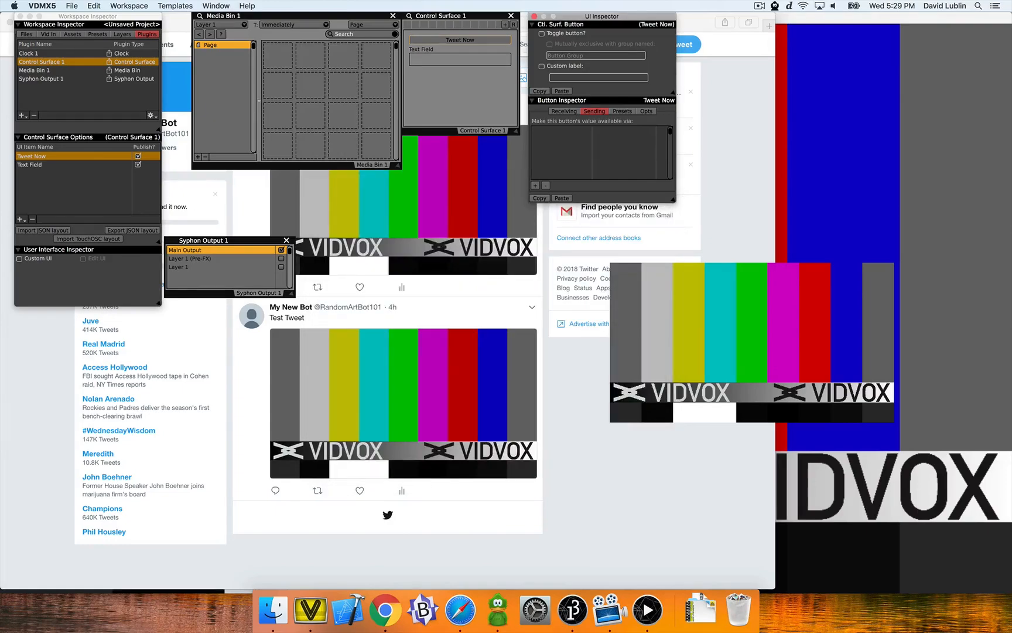
# - Add an OSC sender to the Tweet Now button targeting Processing Test with message address /tweet
pyautogui.click(535, 186)
pyautogui.click(559, 130)
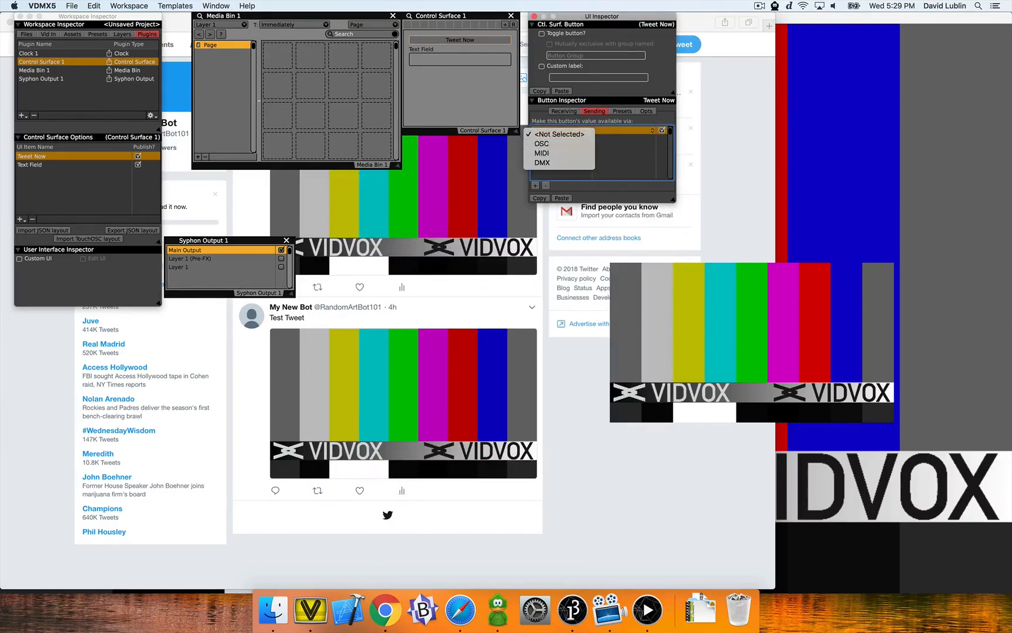
pyautogui.click(554, 142)
pyautogui.click(624, 130)
pyautogui.click(623, 133)
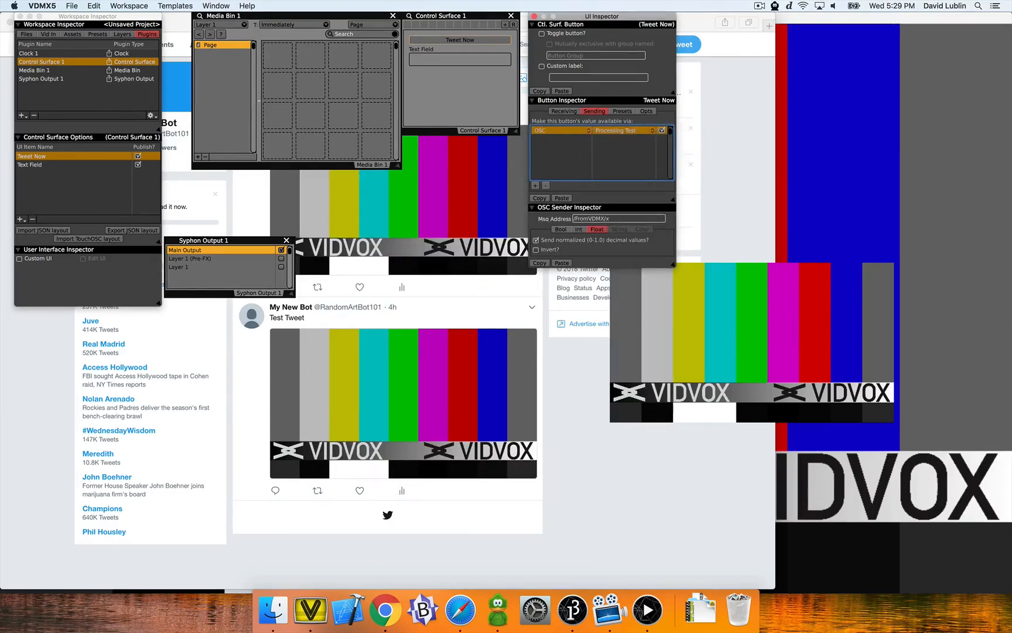
pyautogui.click(618, 219)
pyautogui.write('/tweet')
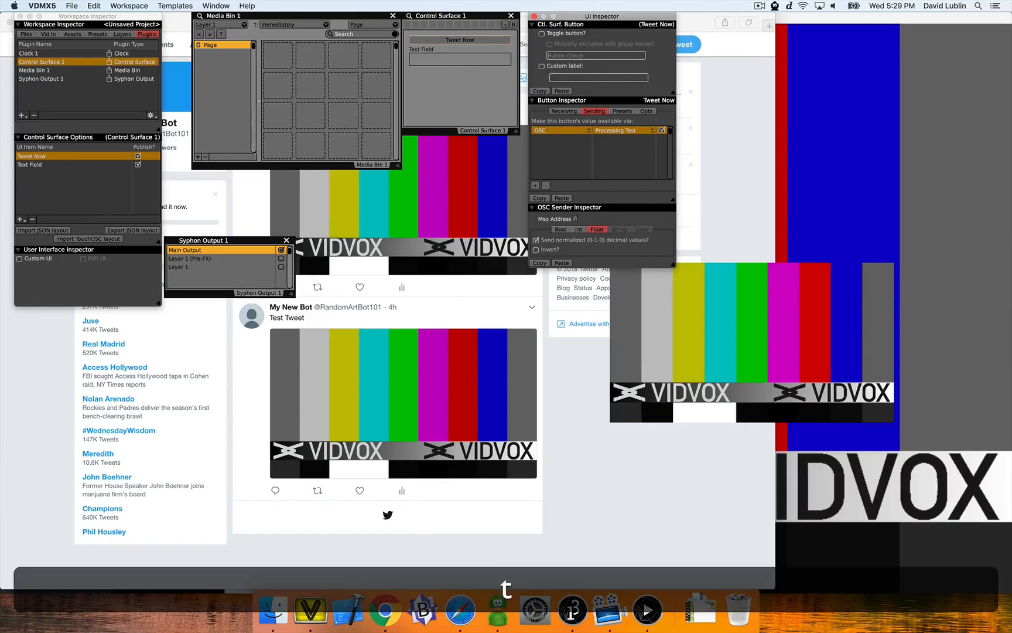
pyautogui.press('Tab')
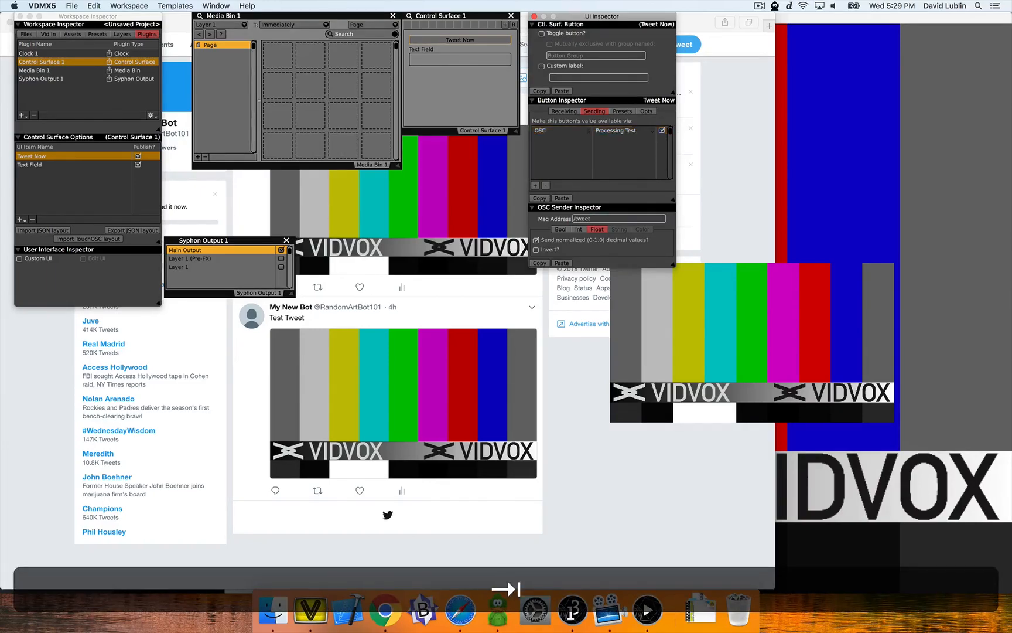
# - Add an OSC sender to the text field targeting Processing Test with message address /tweetstring
pyautogui.click(606, 155)
pyautogui.click(460, 60)
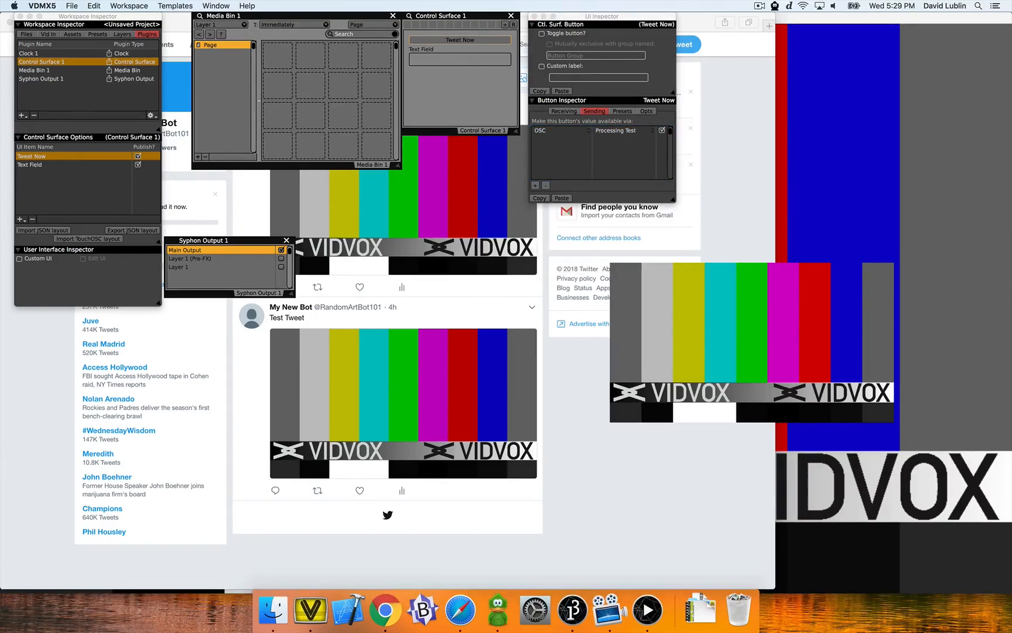
pyautogui.click(459, 94)
pyautogui.click(460, 59)
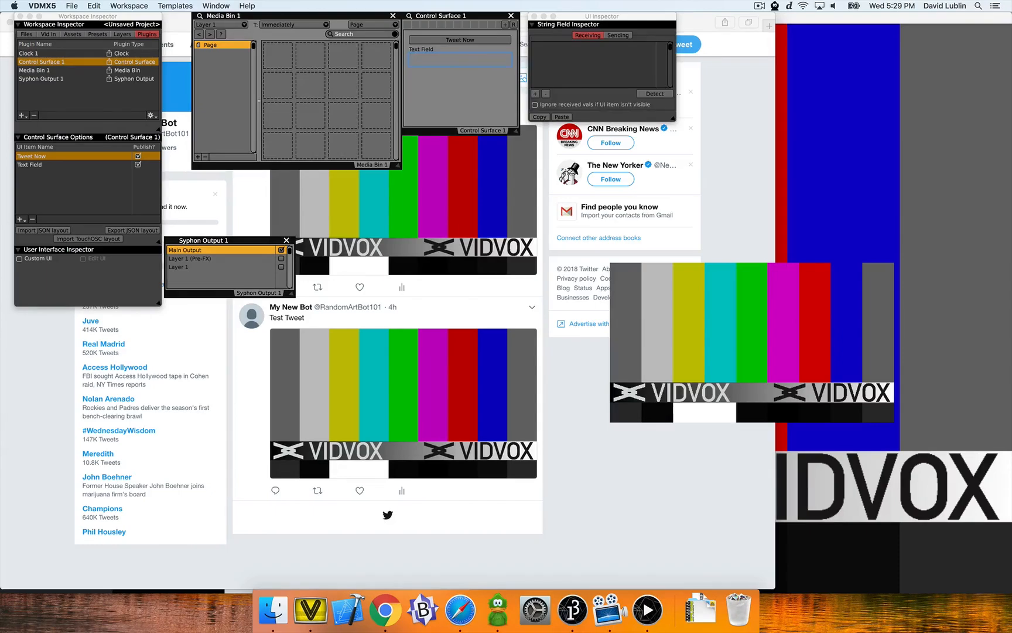
pyautogui.click(618, 35)
pyautogui.click(536, 104)
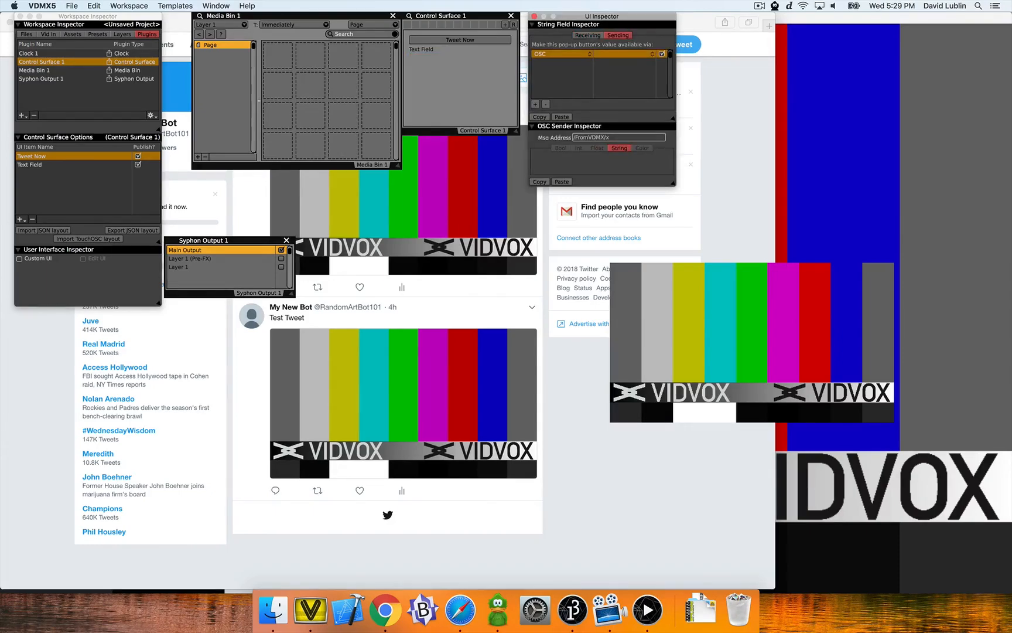
pyautogui.click(623, 55)
pyautogui.click(622, 57)
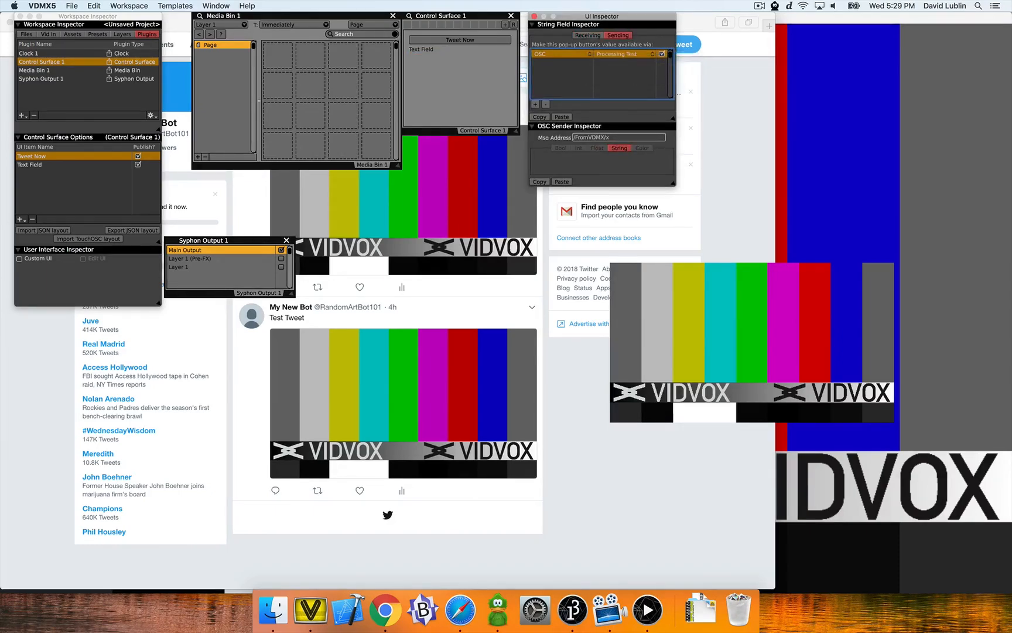
pyautogui.write('t')
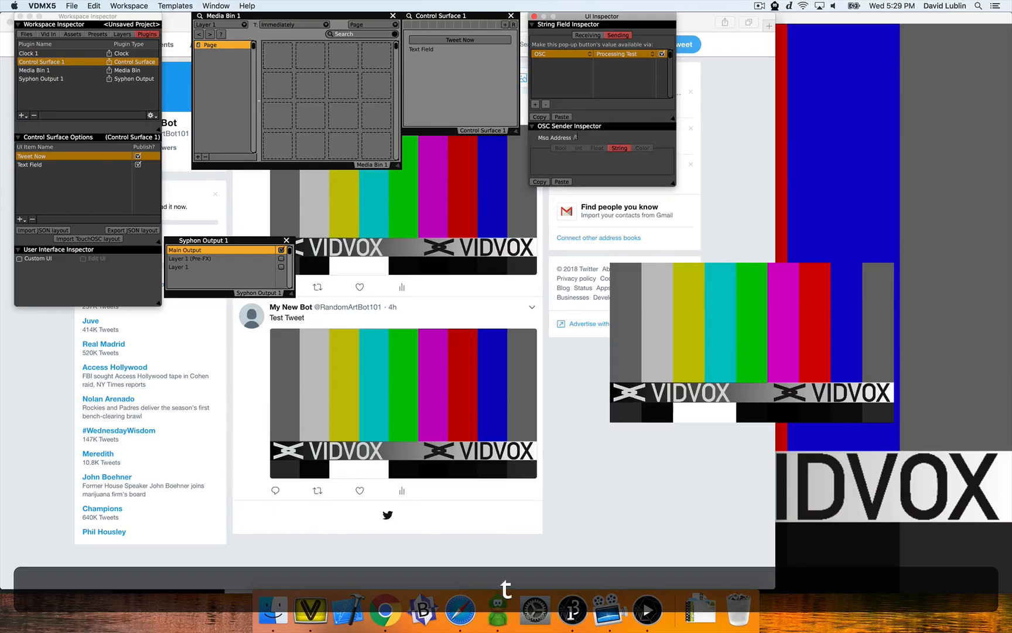
pyautogui.write('weetstring')
pyautogui.press('BackSpace')
pyautogui.press('BackSpace')
pyautogui.write('ing')
pyautogui.press('Tab')
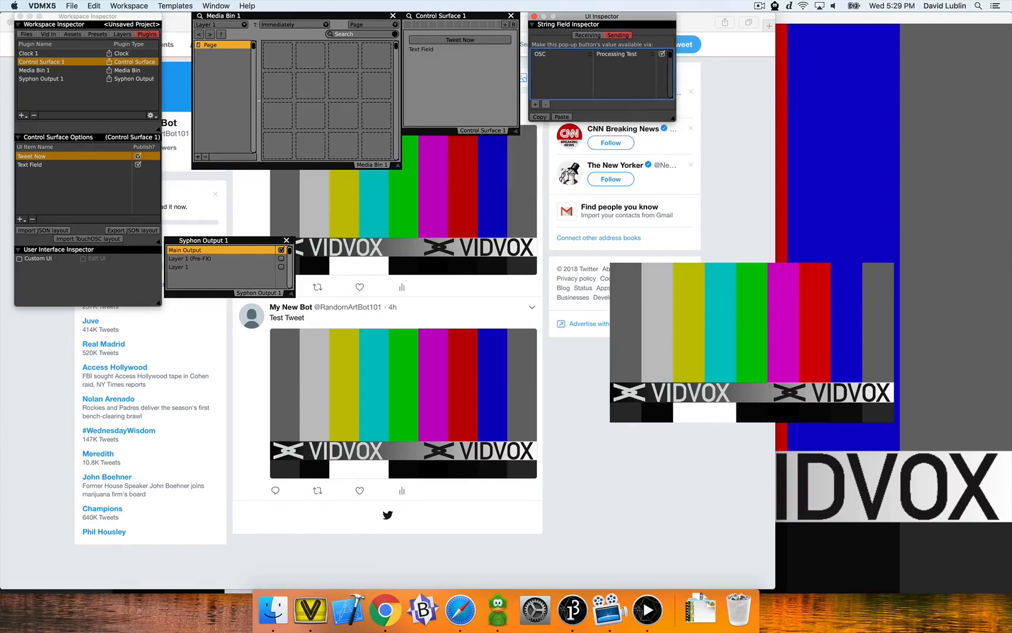
# - Enter #HelloWorld in the control surface's text field
pyautogui.click(534, 16)
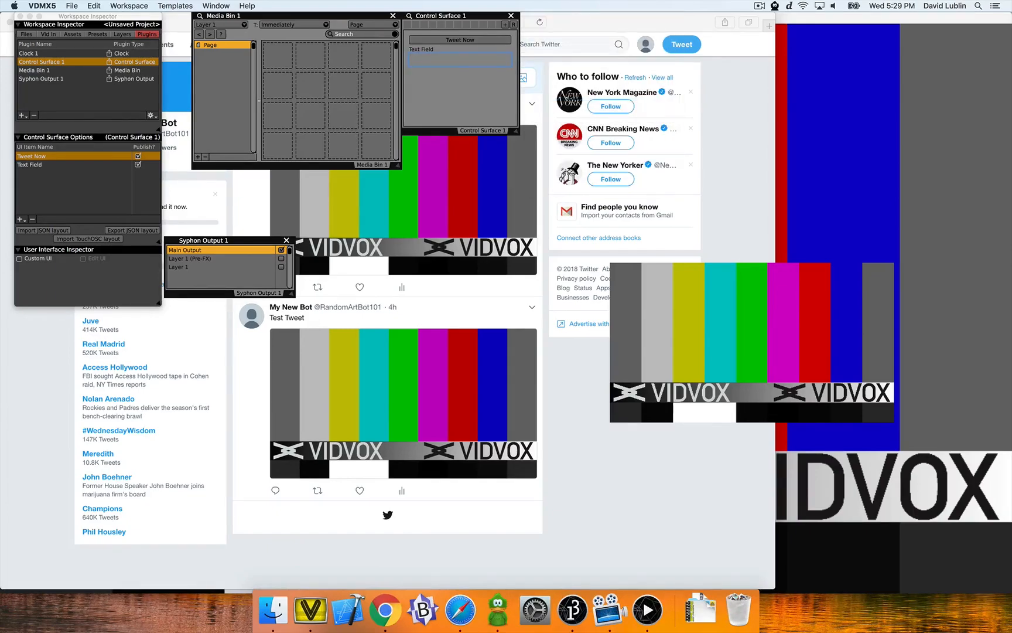
pyautogui.write('Hi')
pyautogui.press('BackSpace')
pyautogui.press('BackSpace')
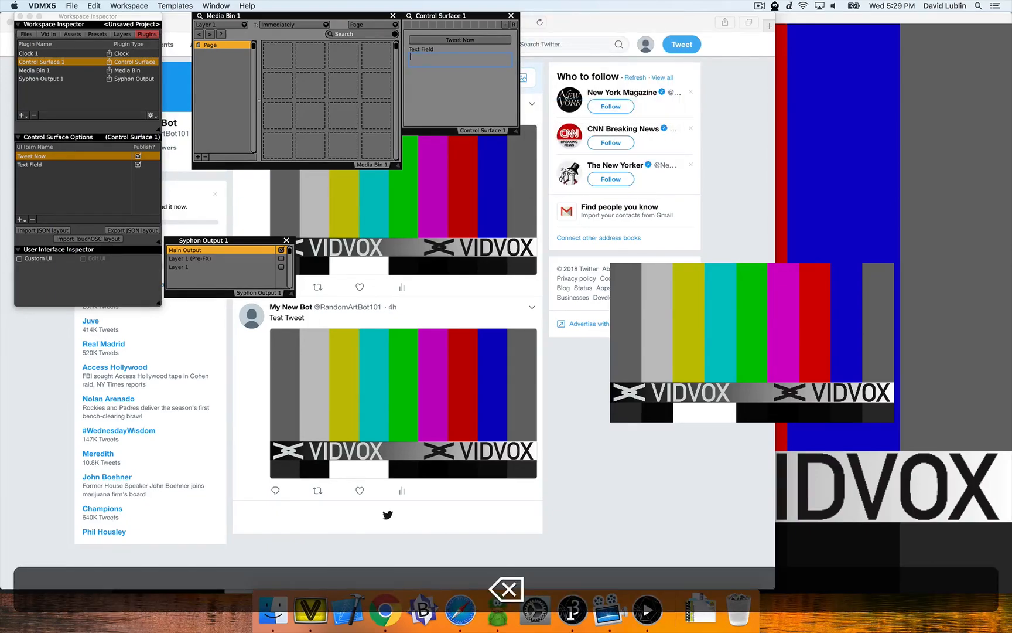
pyautogui.write('#HelloWorld')
pyautogui.press('Return')
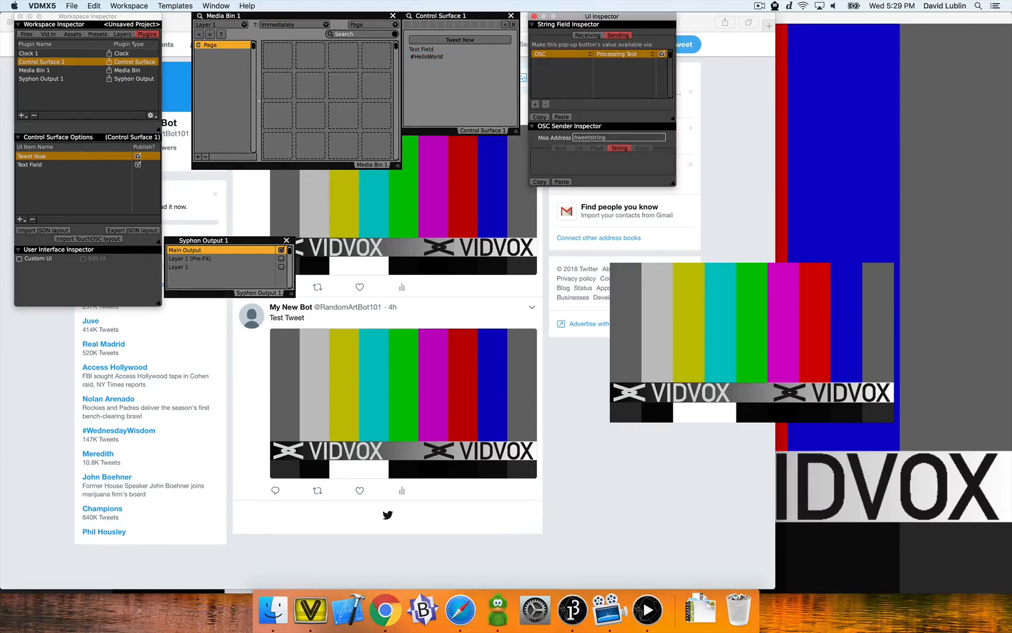
# - Check the new tweet on the Twitter timeline in the browser, then return to VDMX5
pyautogui.press('super+2')
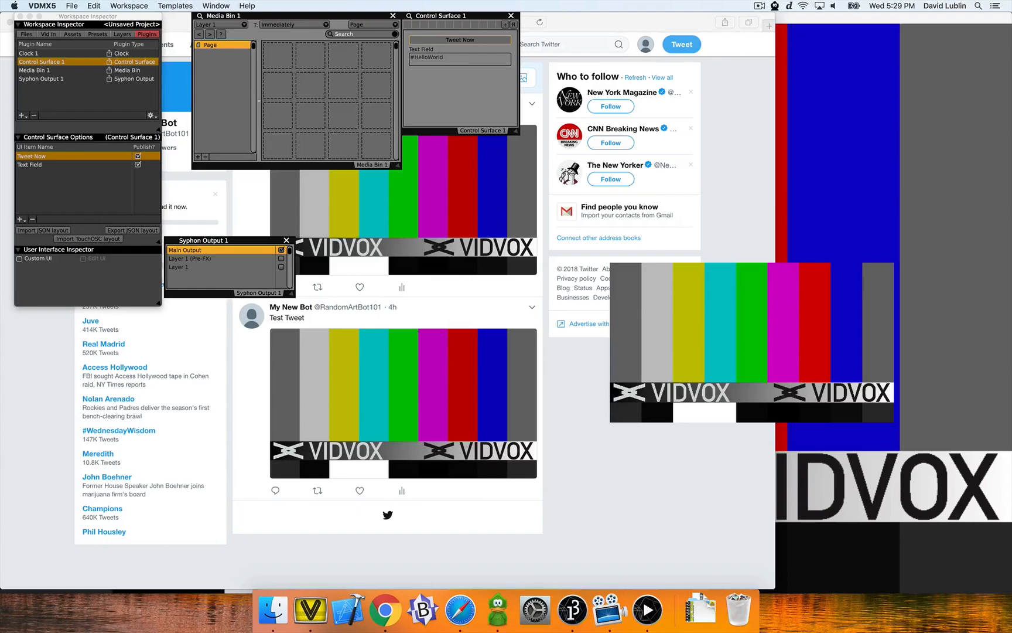
pyautogui.press('super+Tab')
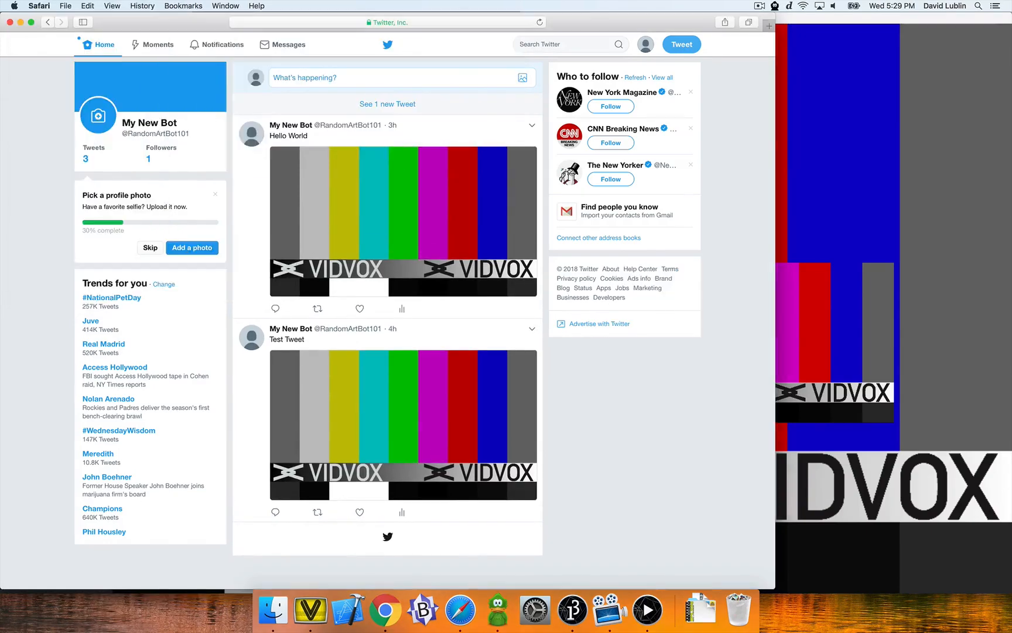
pyautogui.click(388, 104)
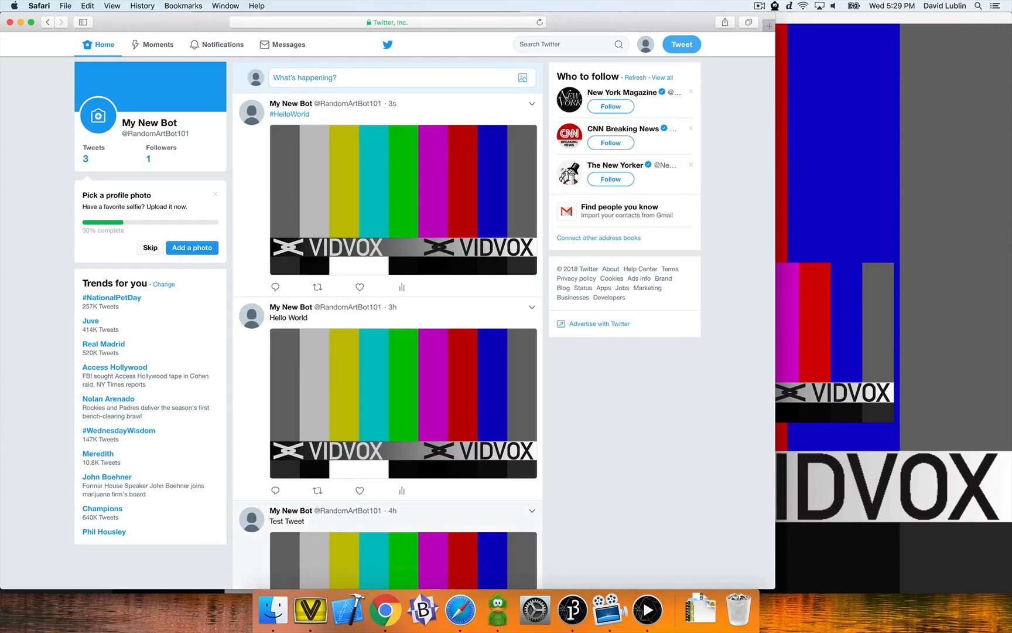
pyautogui.click(310, 609)
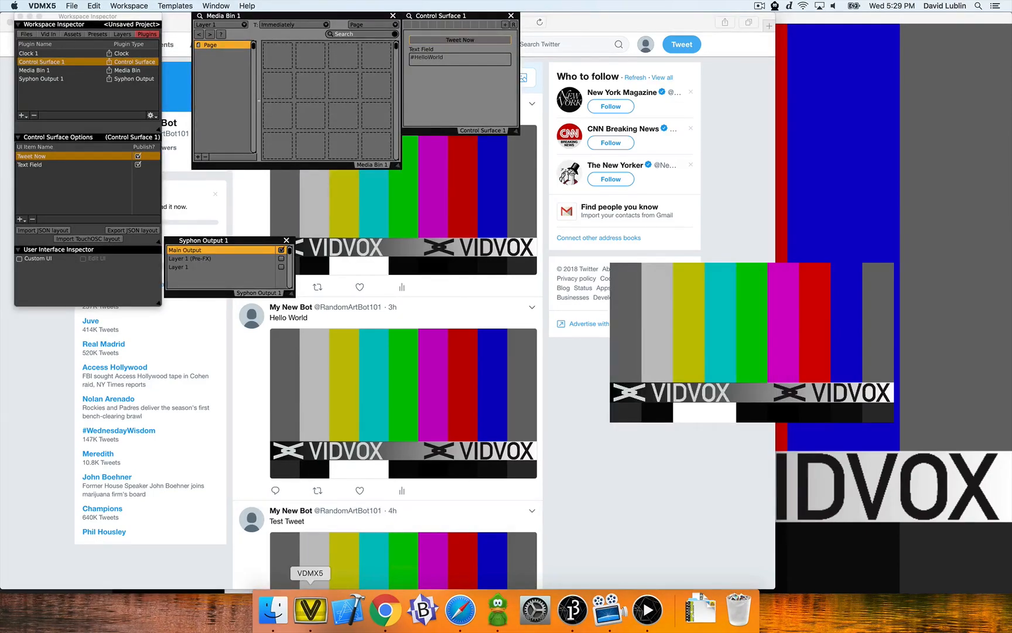